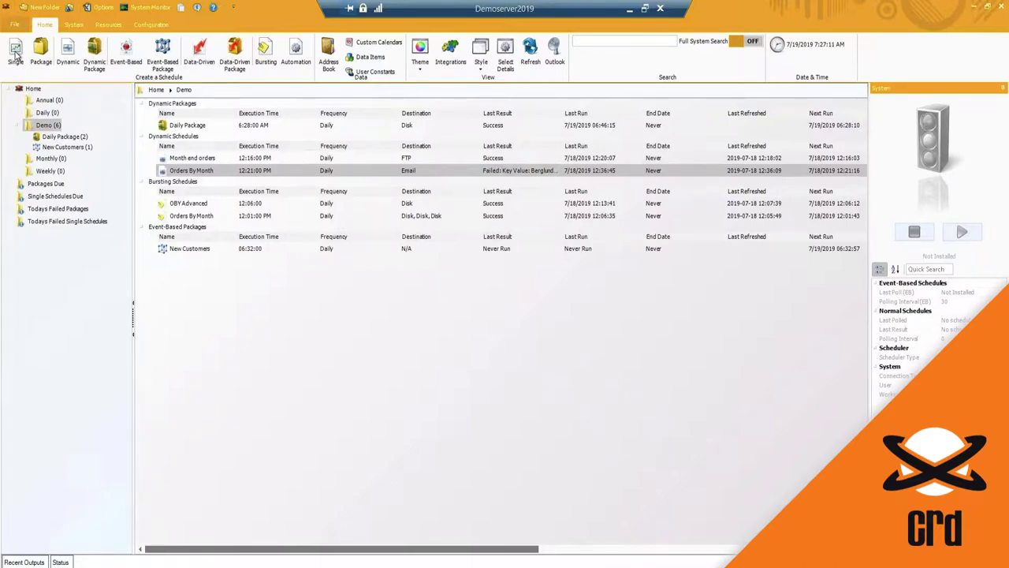
Start a new single schedule and keep Demo\ as its parent folder.
left_click(15, 54)
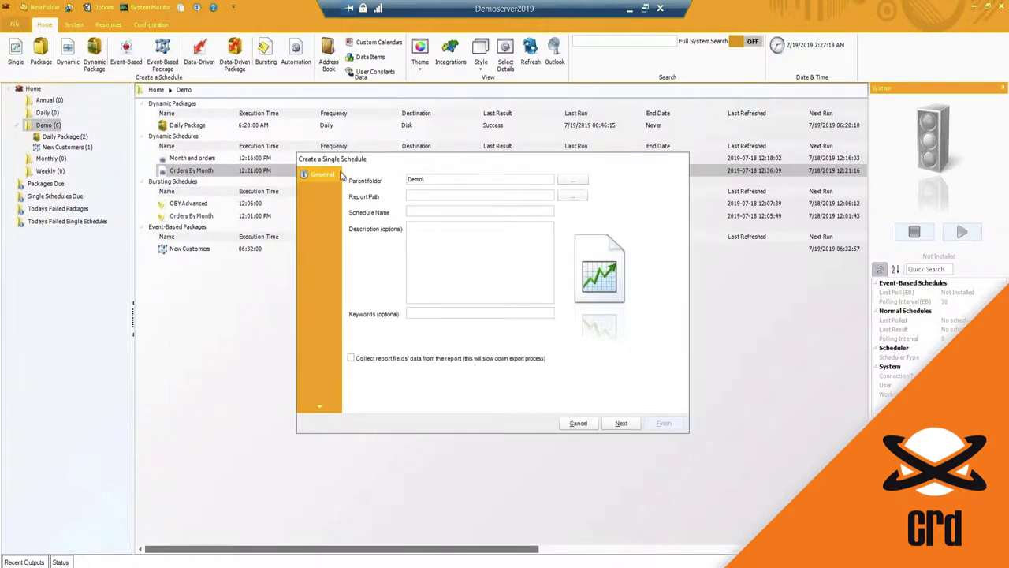
left_click_drag(389, 163, 388, 155)
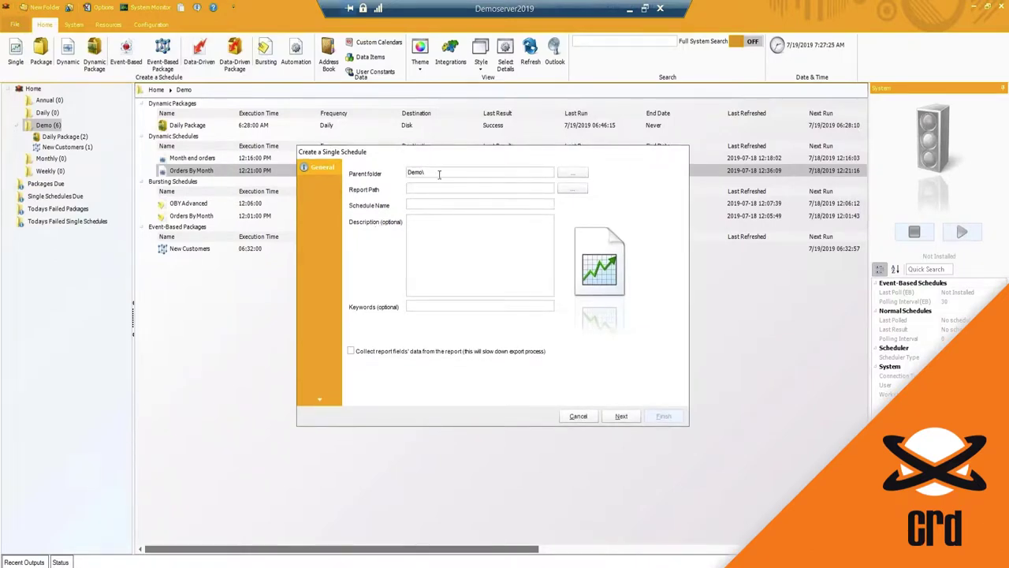
left_click_drag(439, 173, 388, 172)
left_click(573, 173)
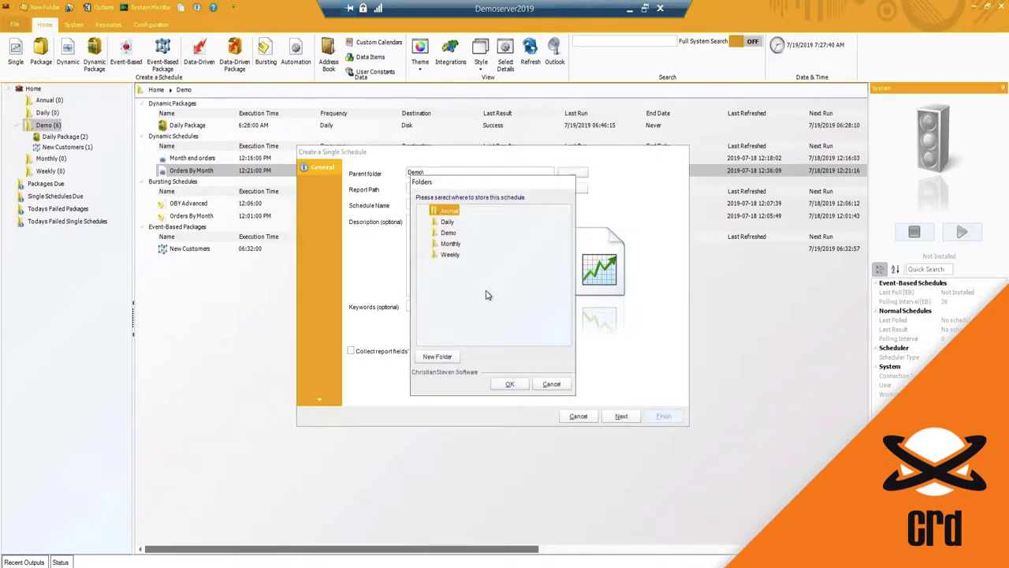
left_click(551, 385)
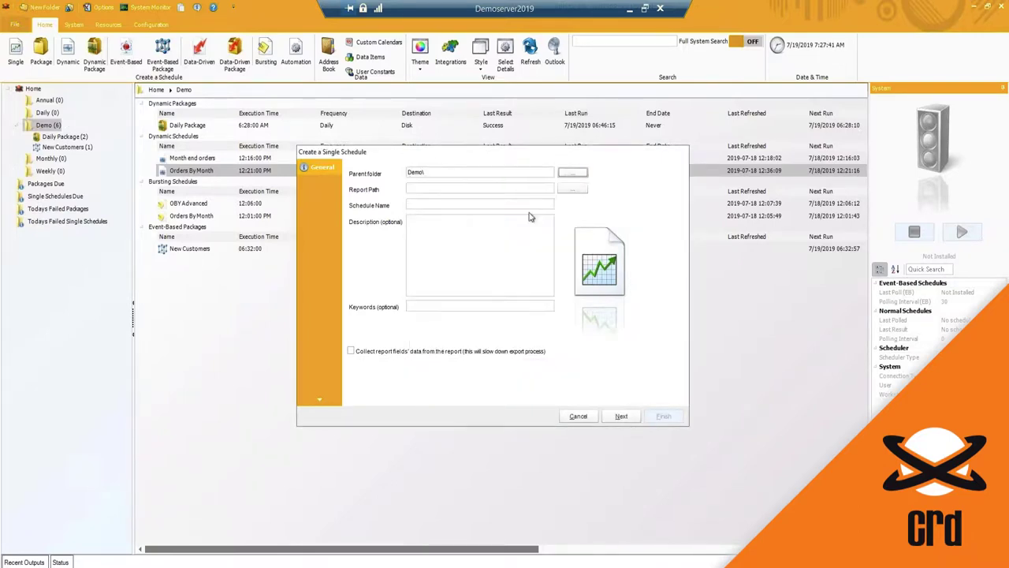
Set the report path to the samplerpt-parameter.rpt sample report.
left_click(572, 188)
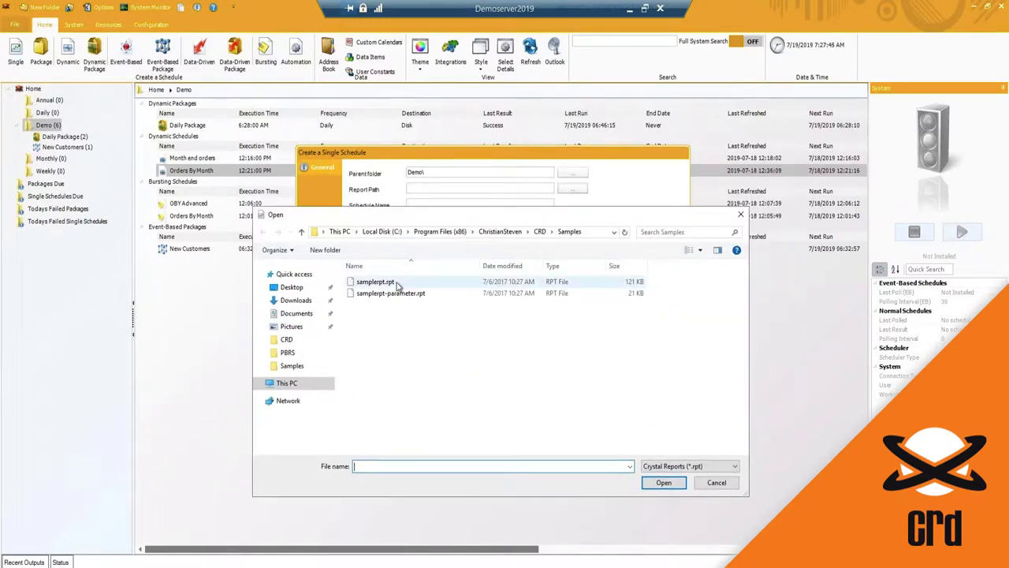
left_click(398, 295)
double_click(398, 295)
Replace the auto-filled schedule name with 'Demo Report'.
left_click(454, 202)
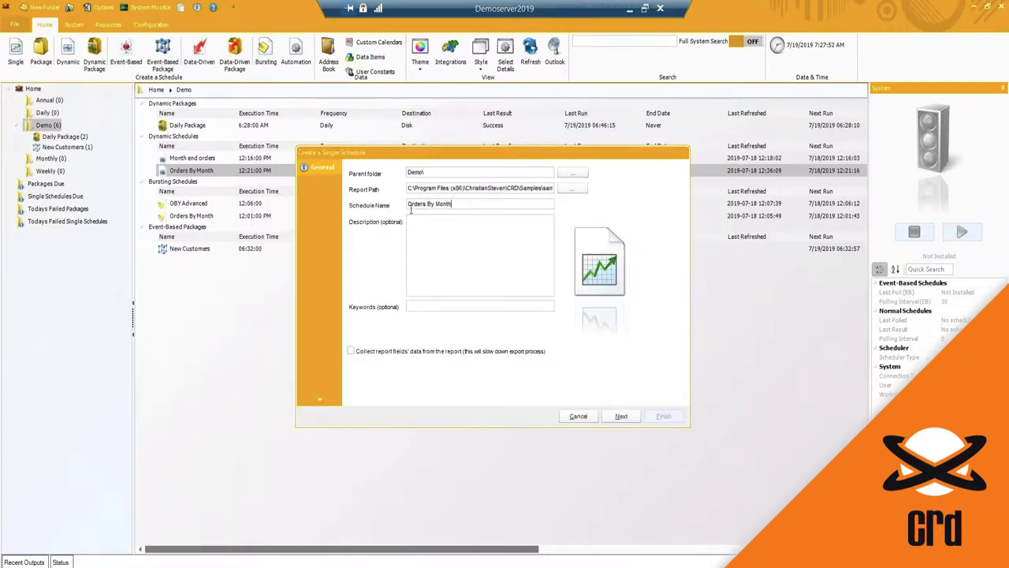
left_click_drag(453, 204, 289, 225)
type("O")
left_click(443, 236)
Move to the timing step and look at the Weekly and Monthly frequencies.
left_click(621, 415)
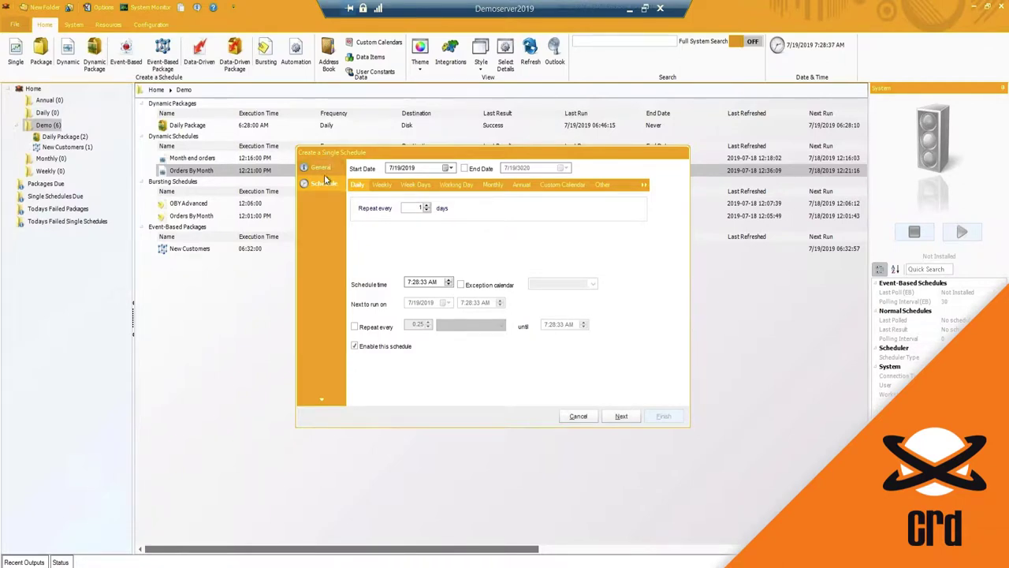
left_click_drag(377, 158, 369, 157)
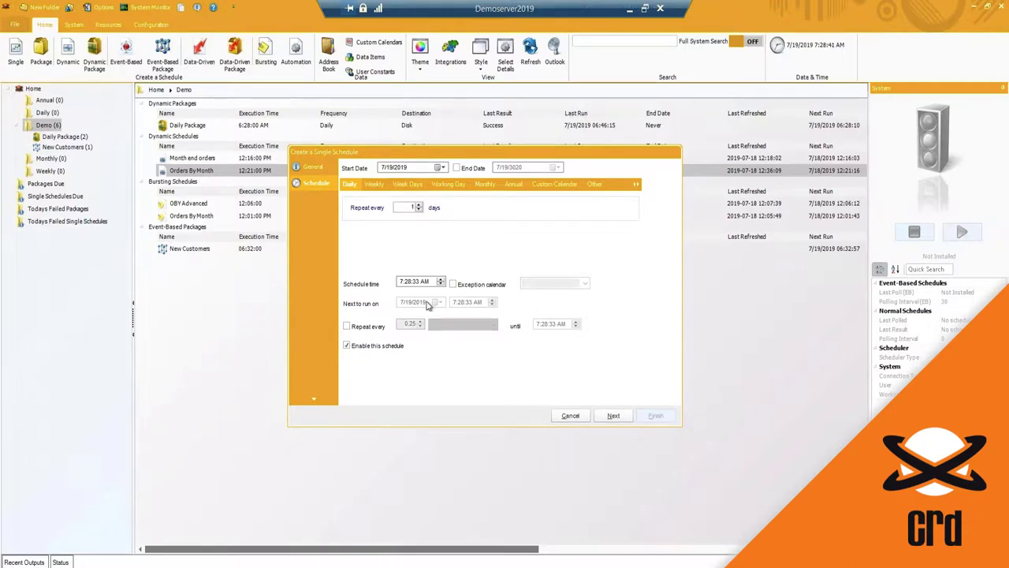
left_click(375, 187)
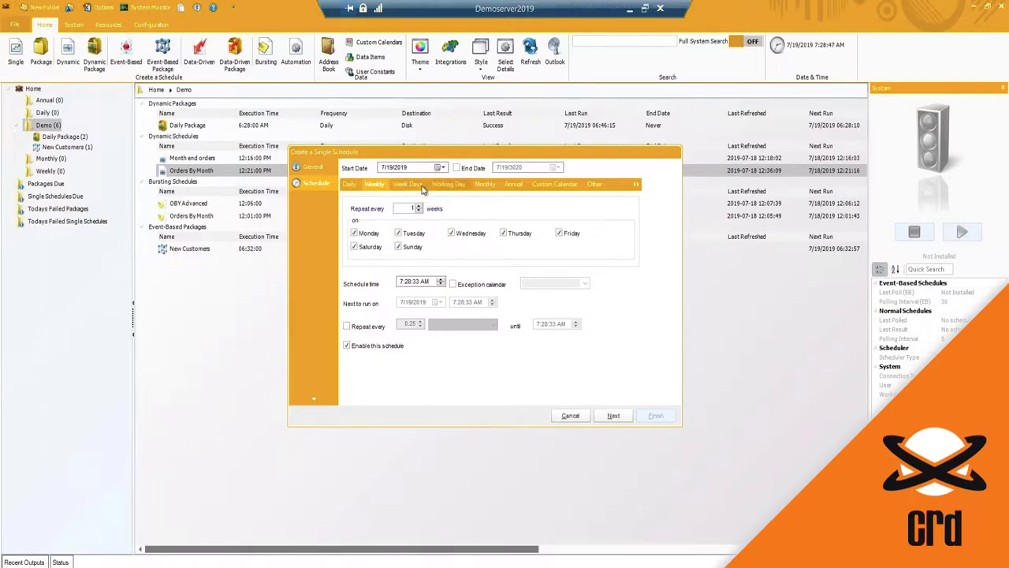
left_click(484, 186)
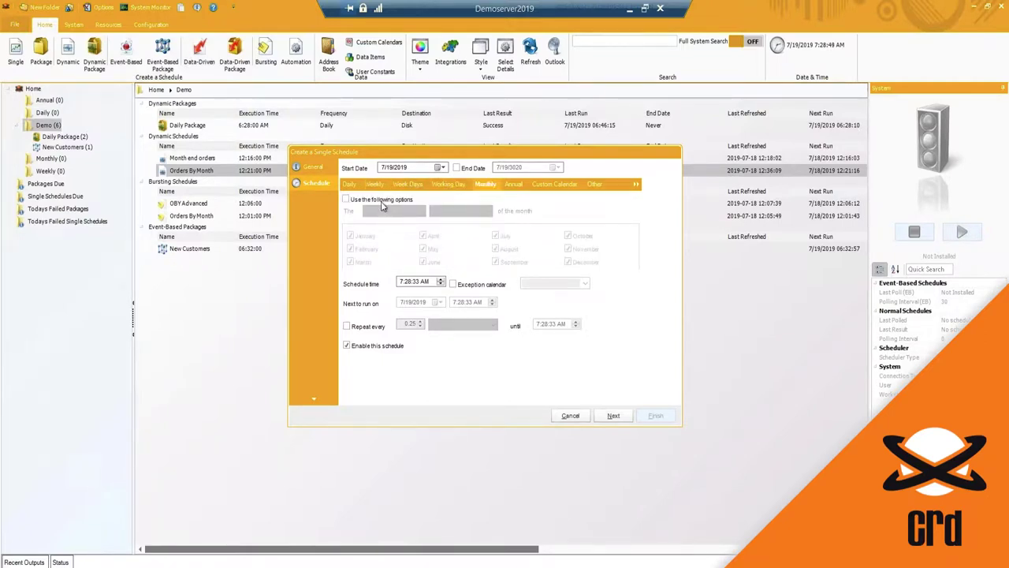
Try the Monthly specific-day options: first Day, then last day of the month.
left_click(382, 202)
left_click(410, 211)
left_click(388, 223)
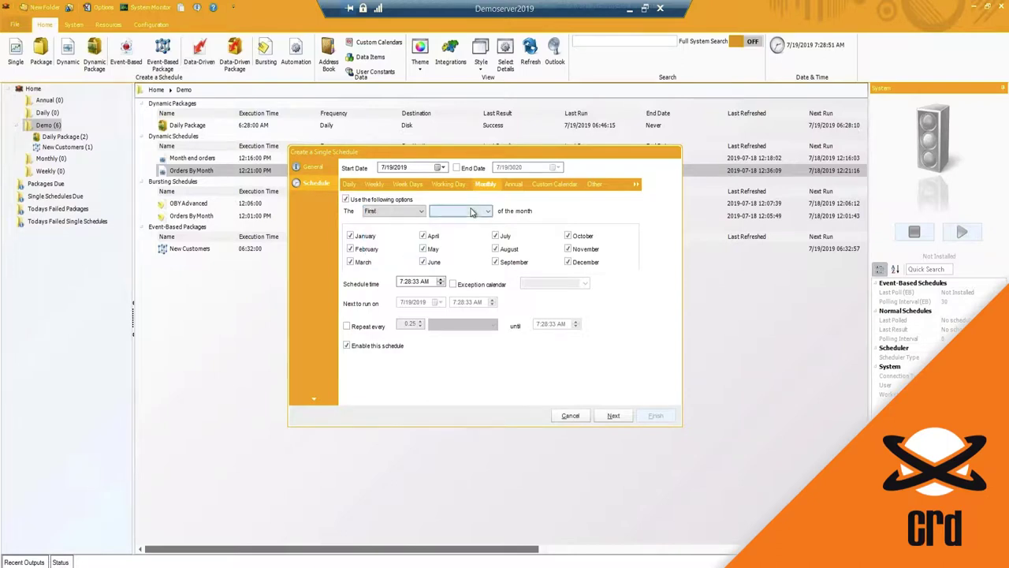
left_click(471, 212)
left_click(446, 224)
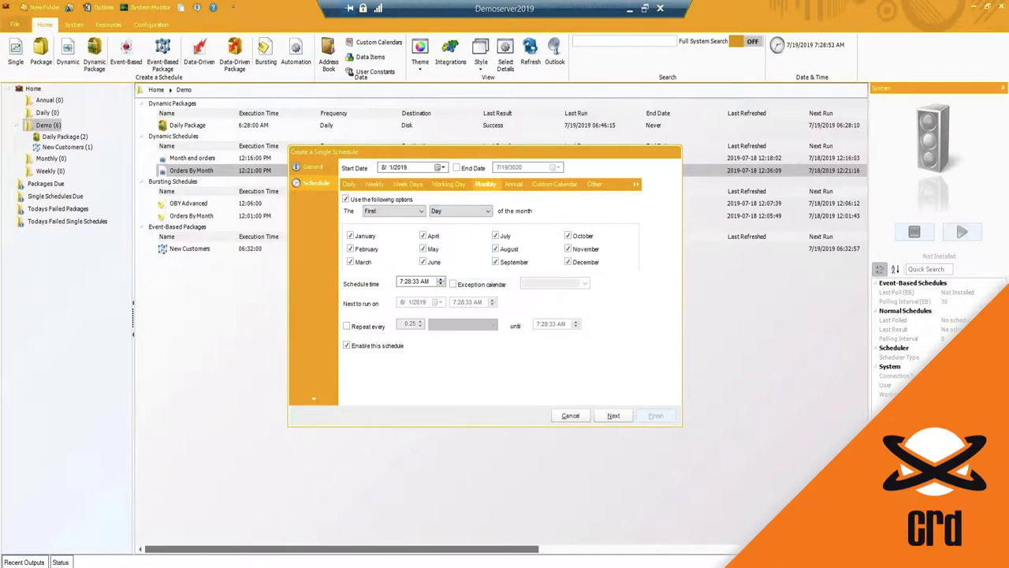
left_click(410, 211)
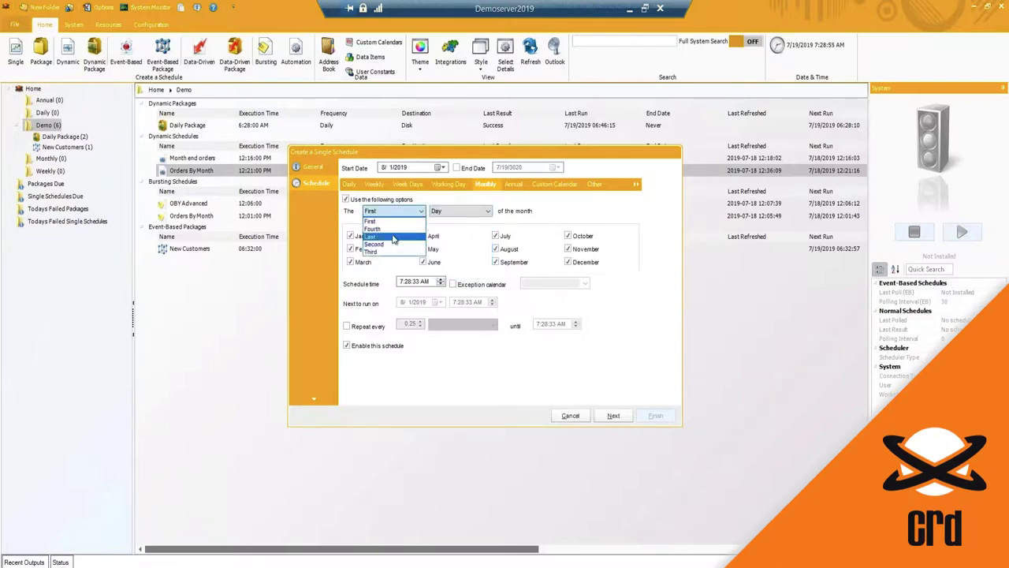
left_click(393, 237)
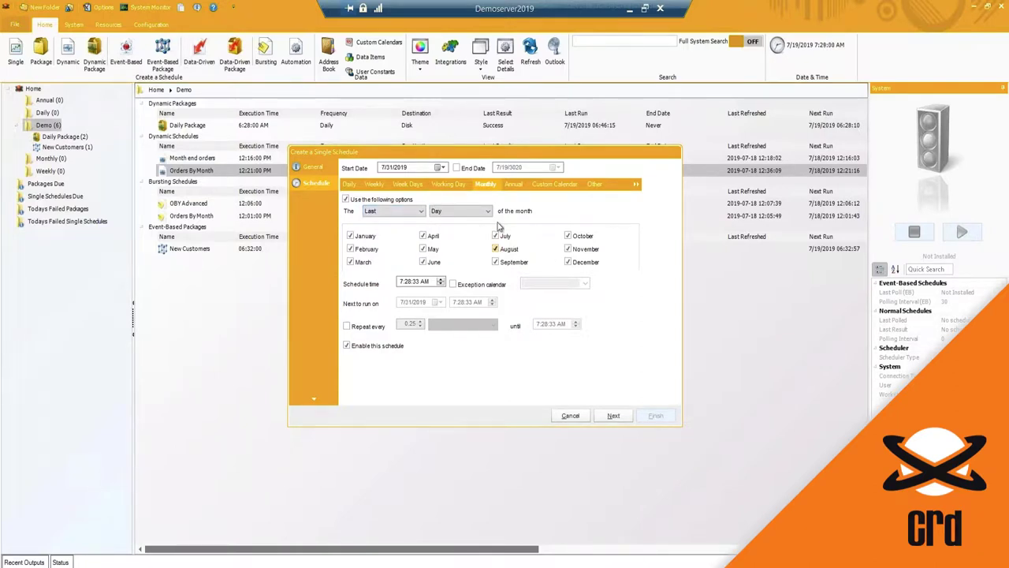
Turn off specific-day options, view Annual, and switch to Other, every 1 Minutes.
left_click(346, 199)
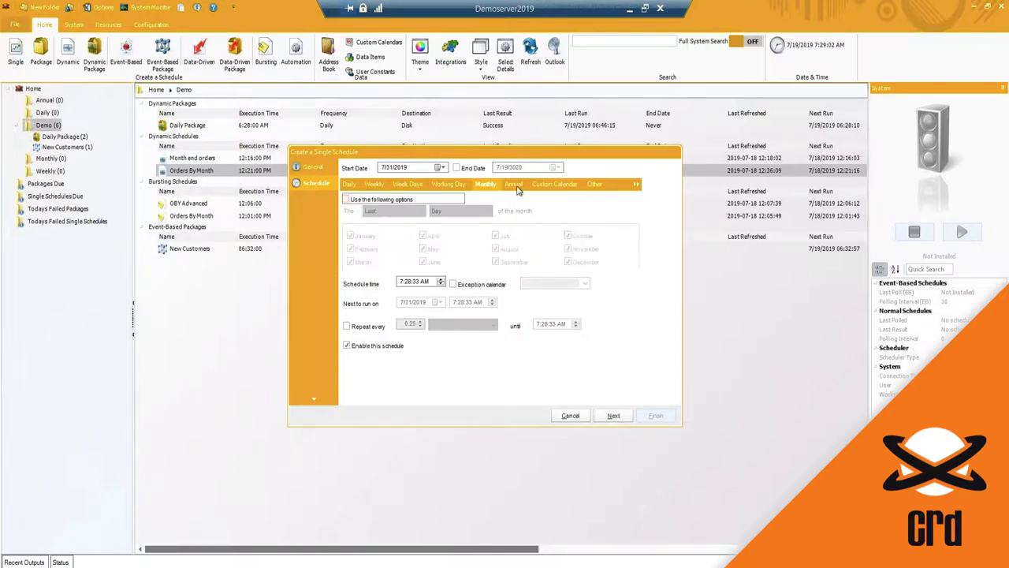
left_click(516, 186)
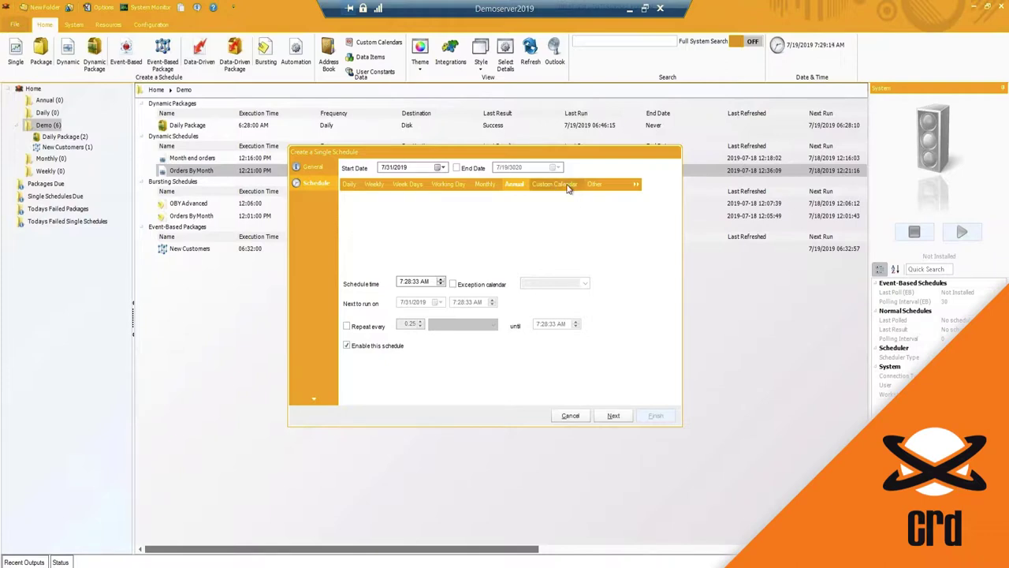
left_click(592, 184)
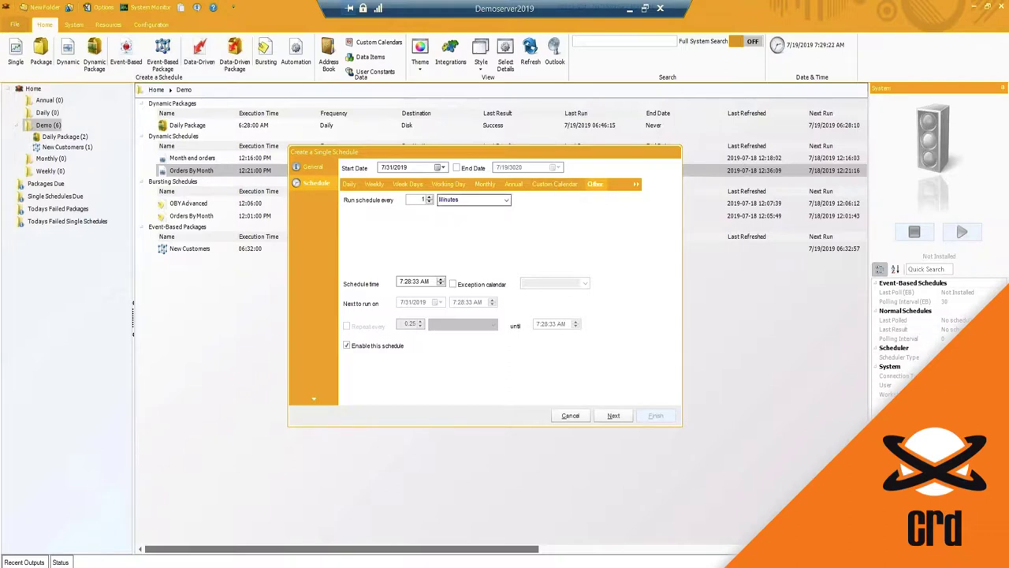
Change the repeat interval unit to Hours.
left_click(471, 200)
left_click(460, 216)
left_click(507, 200)
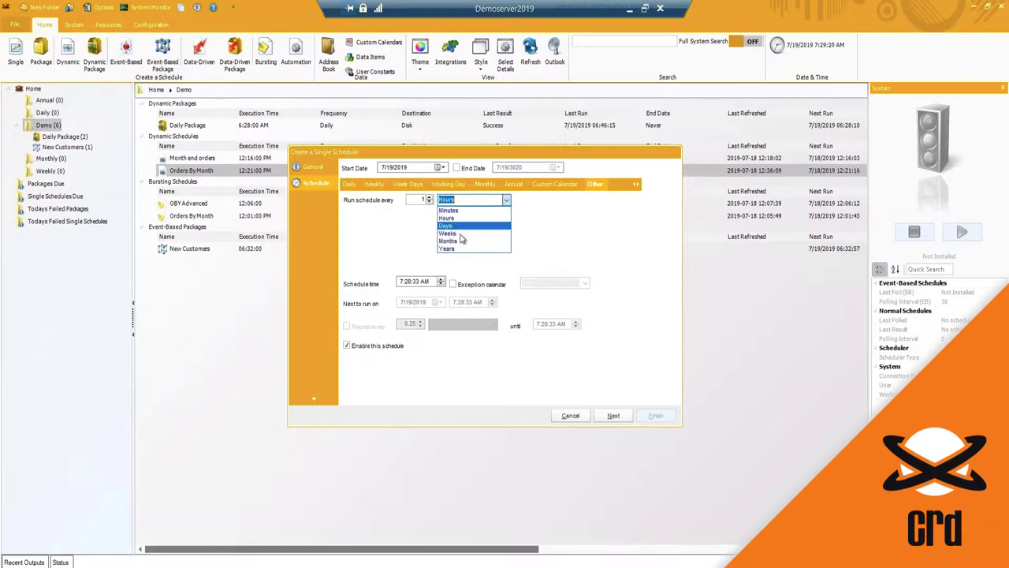
left_click(432, 217)
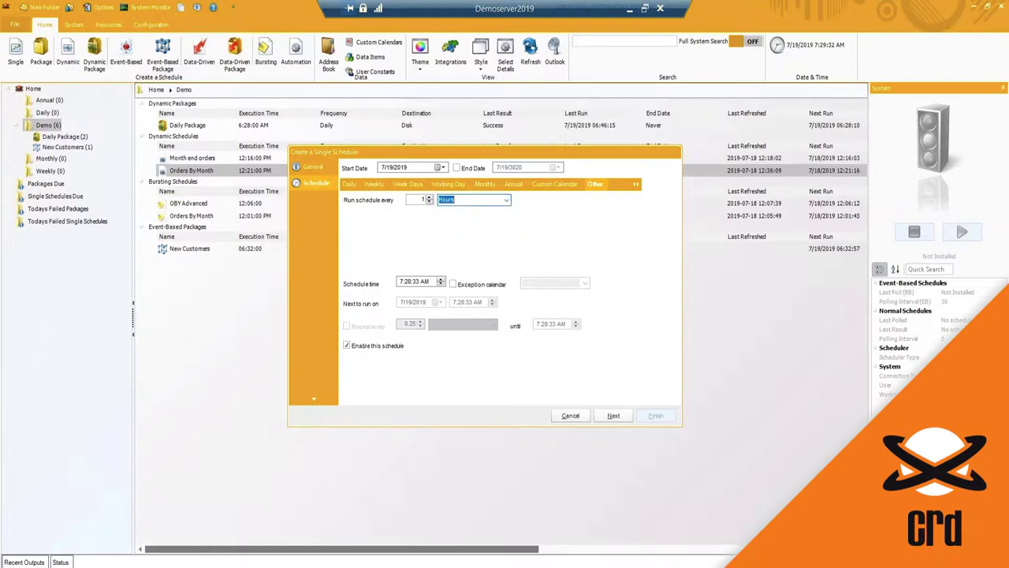
left_click(445, 201)
Enable the Exception calendar option and open the calendar list.
left_click(402, 284)
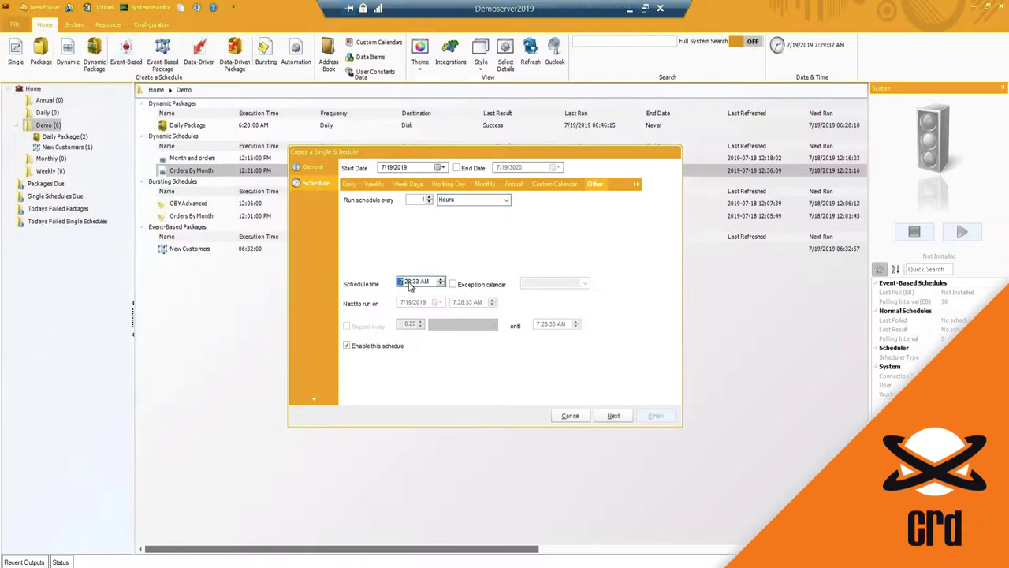
left_click(461, 287)
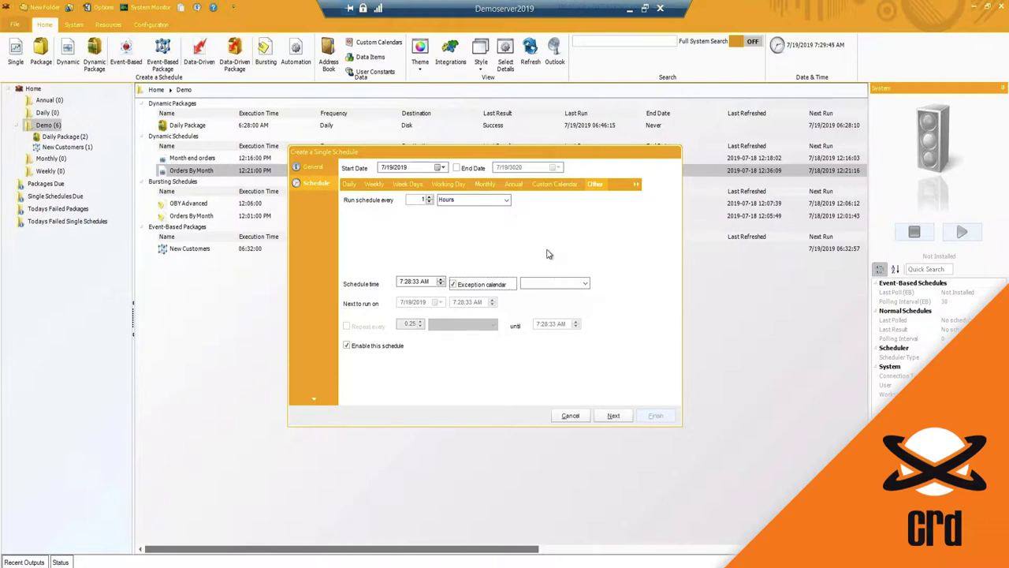
left_click(585, 286)
Create a custom calendar named 'US Holiday' loaded with USA holidays.
left_click(585, 286)
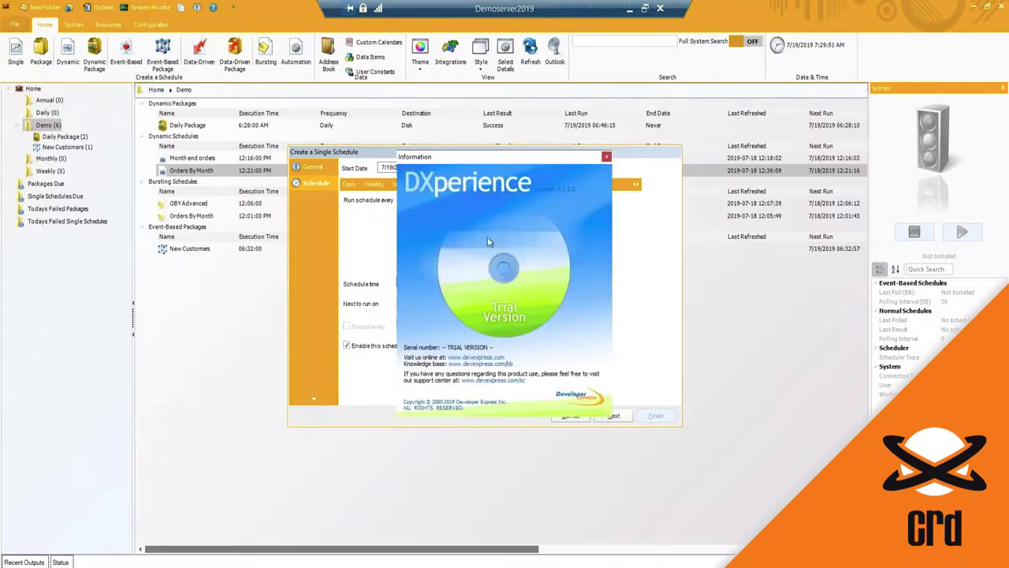
left_click(606, 157)
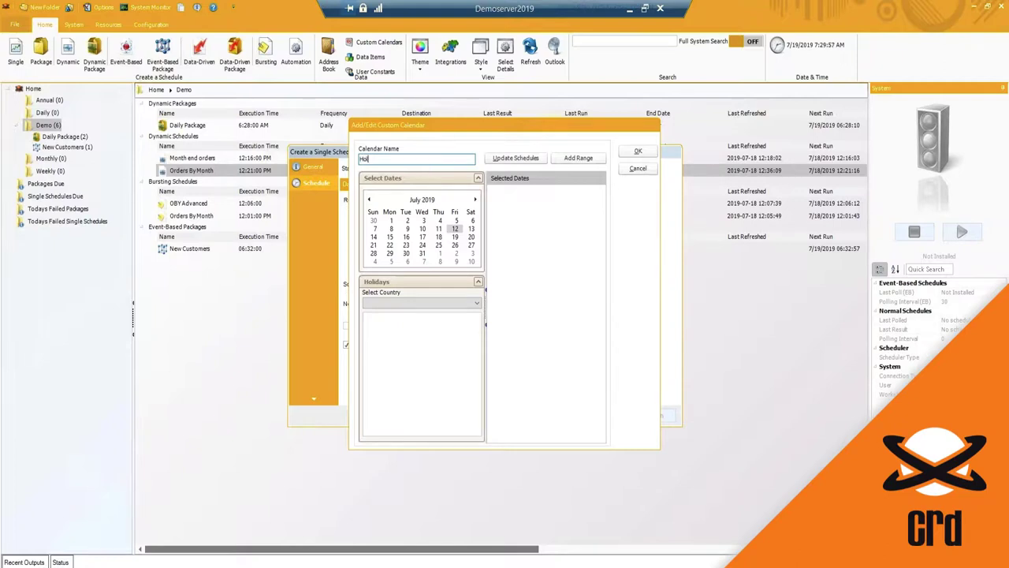
type("US H")
left_click(476, 303)
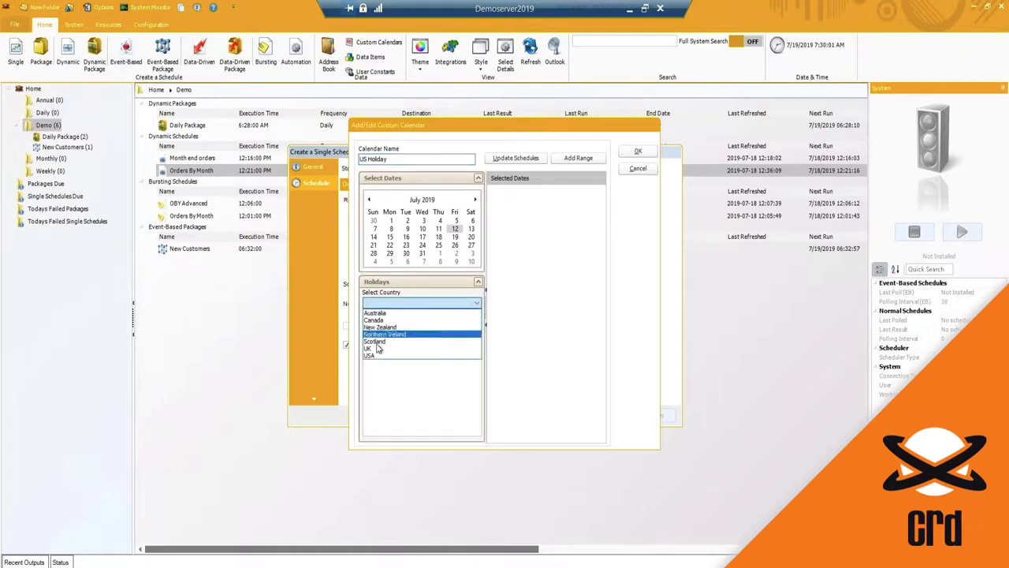
left_click(370, 355)
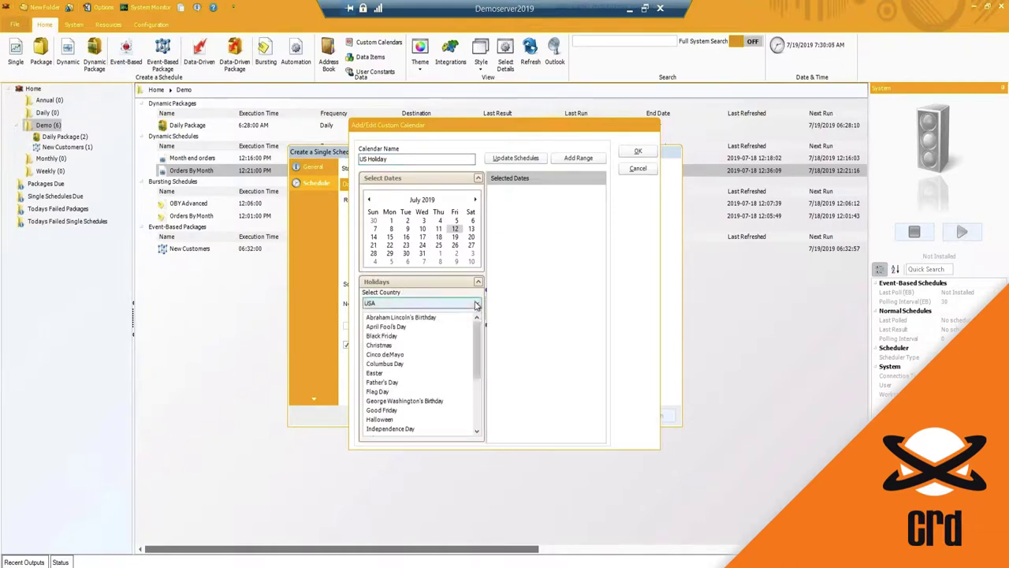
left_click(476, 305)
left_click(426, 388)
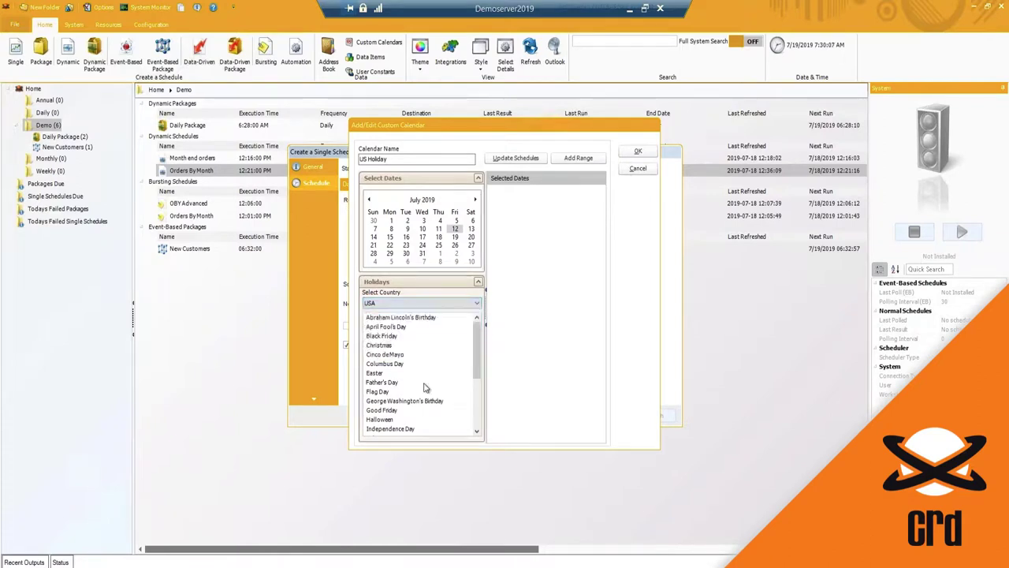
Add Easter, New Years, Good Friday, Thanksgiving and Christmas to the calendar.
left_click(385, 373)
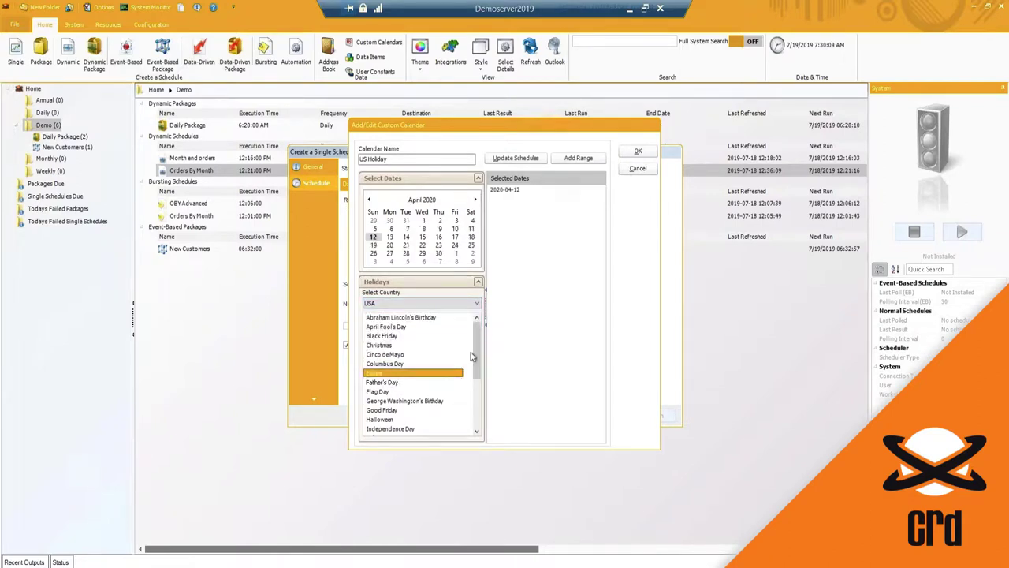
scroll(475, 376, "down", 3)
left_click(385, 391)
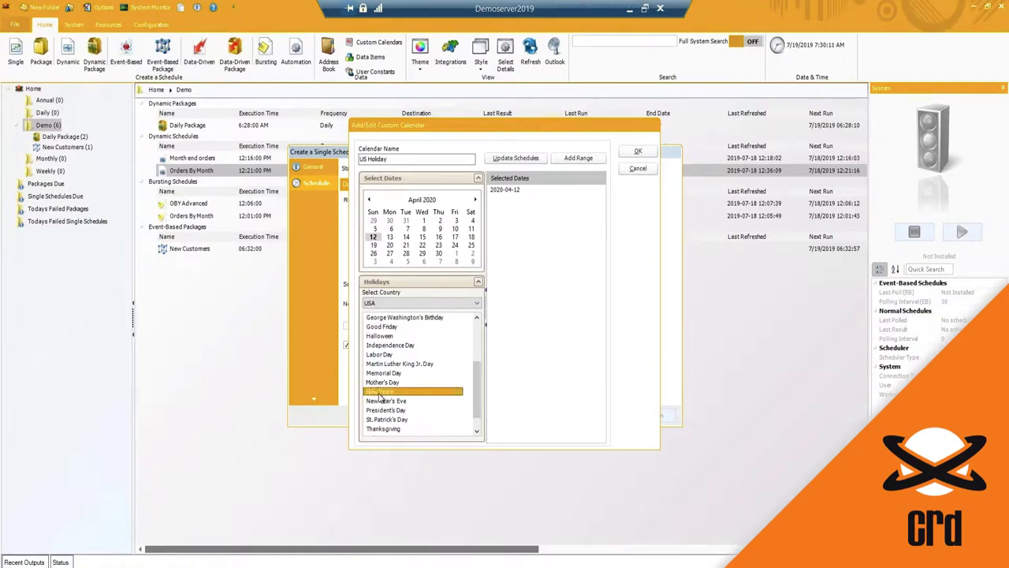
left_click(390, 327)
scroll(392, 370, "down", 1)
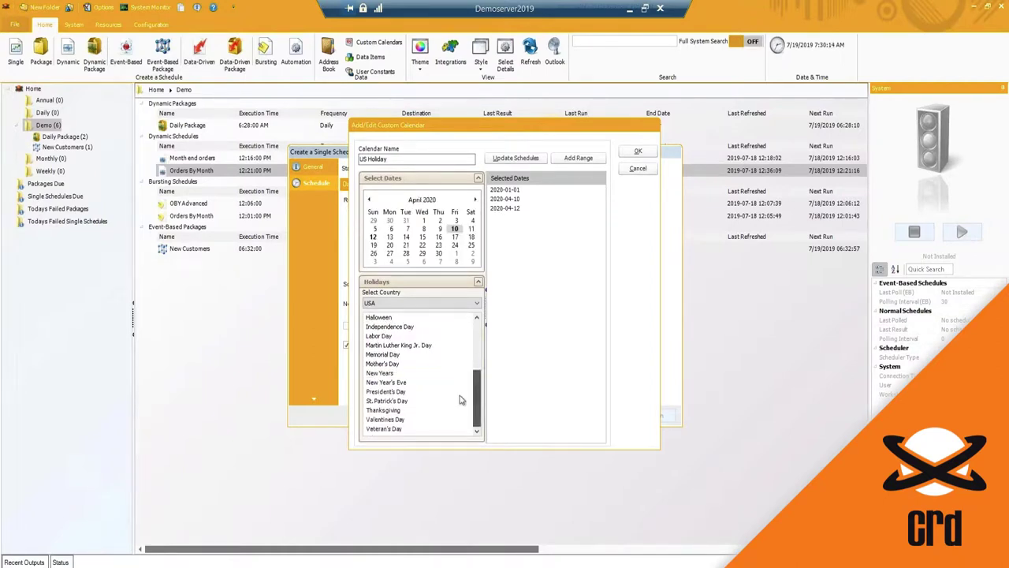
left_click(386, 411)
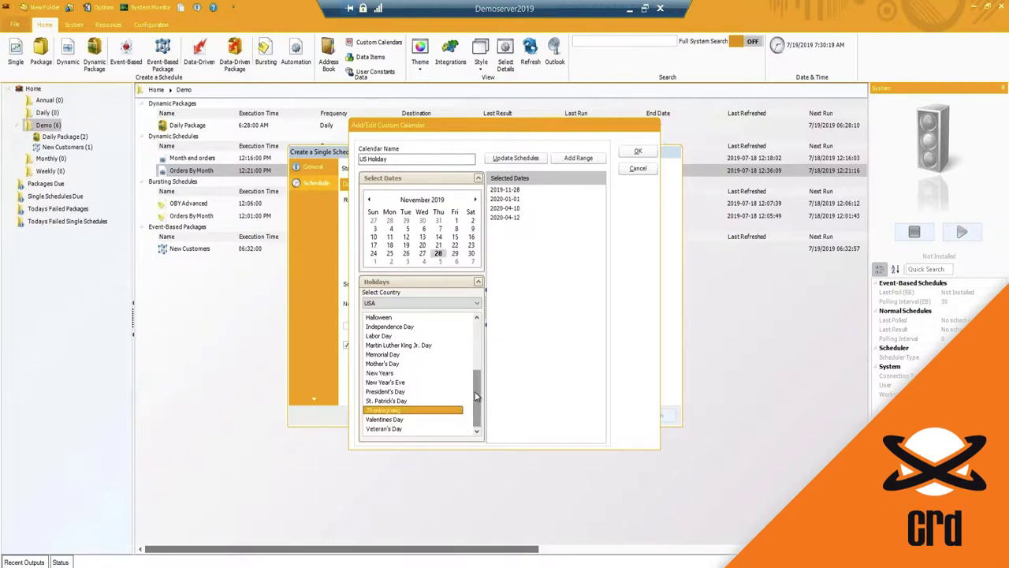
scroll(475, 396, "up", 5)
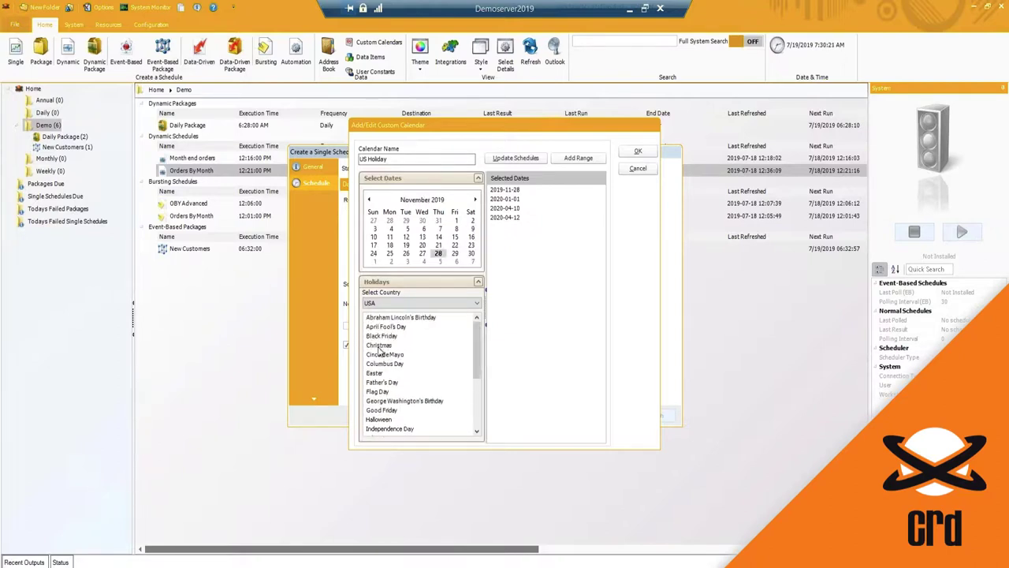
left_click(379, 348)
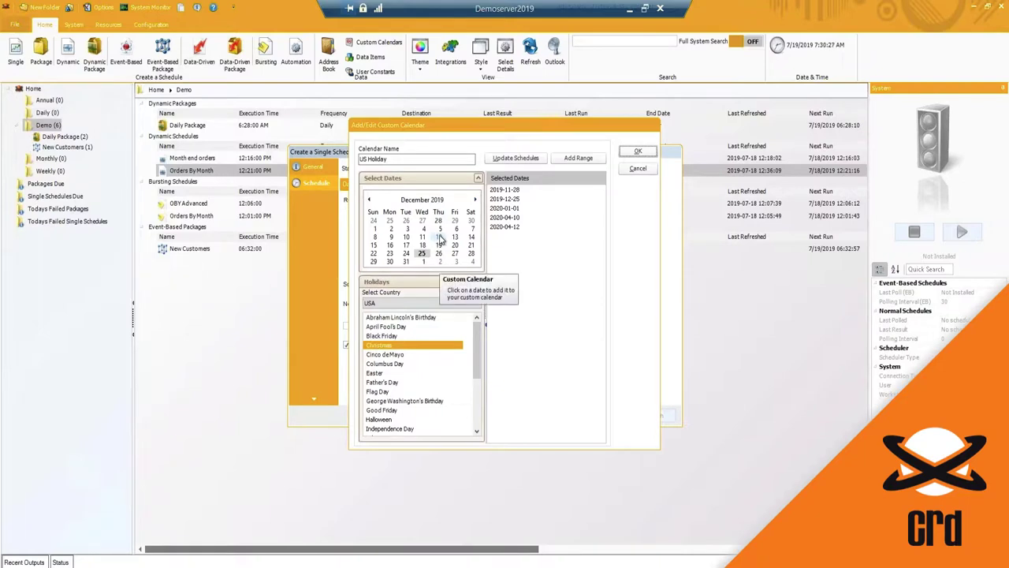
Add December 12 and October 14, 2019, then save the US Holiday calendar.
left_click(438, 236)
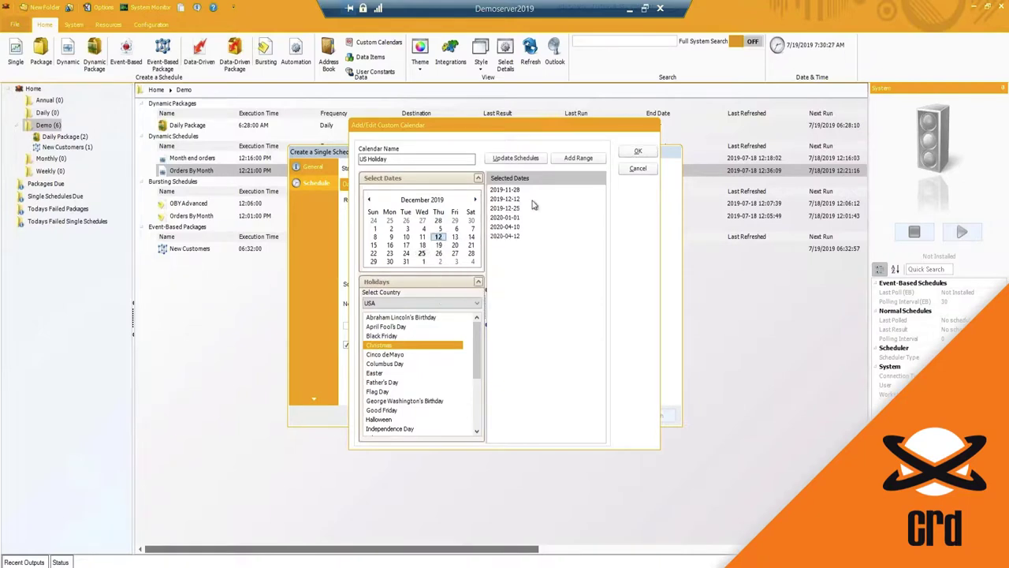
left_click(369, 201)
left_click(369, 201)
left_click(390, 237)
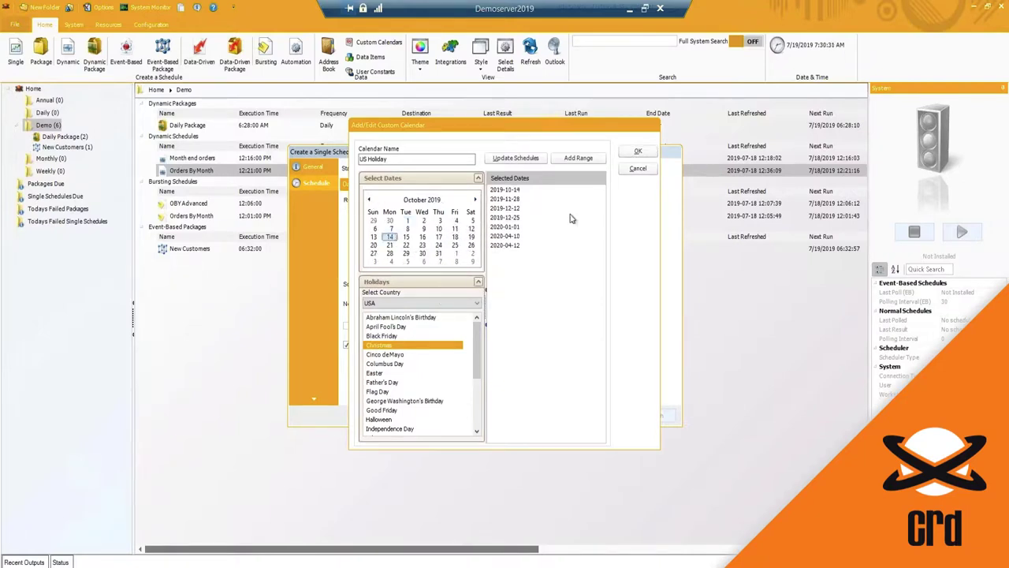
left_click(645, 152)
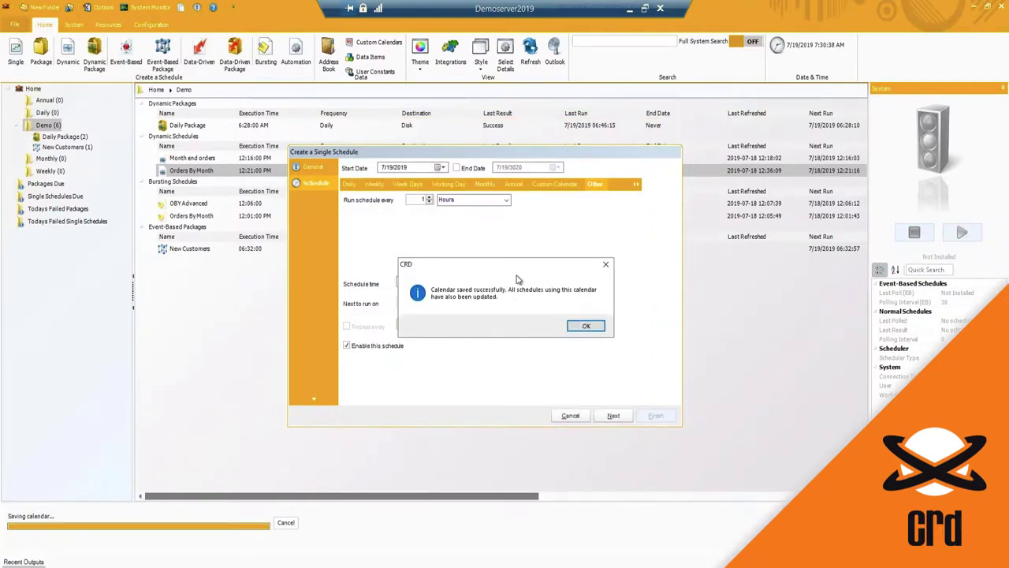
Dismiss the save message, choose Daily, and confirm US Holiday as exception calendar.
left_click(586, 326)
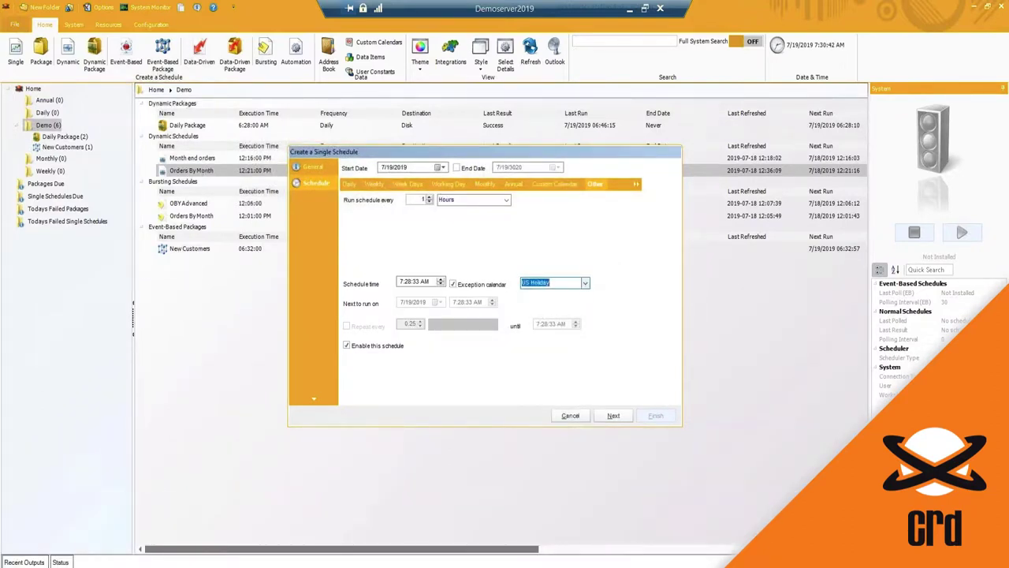
left_click(561, 282)
left_click(351, 186)
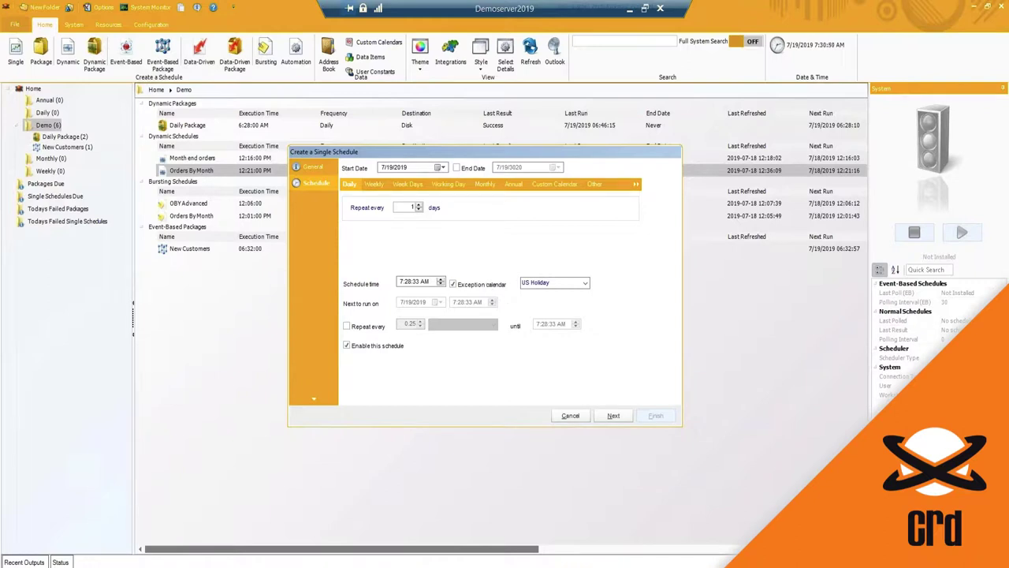
left_click(538, 284)
left_click(529, 282)
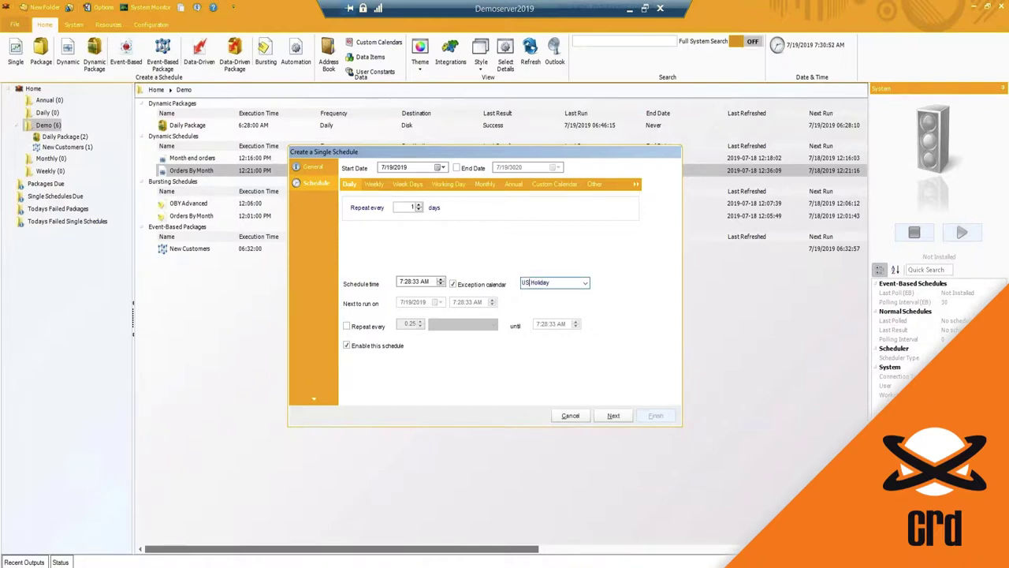
left_click(554, 282)
left_click(554, 281)
Try the Custom Calendar frequency with US Holiday, then return to Daily.
left_click(562, 191)
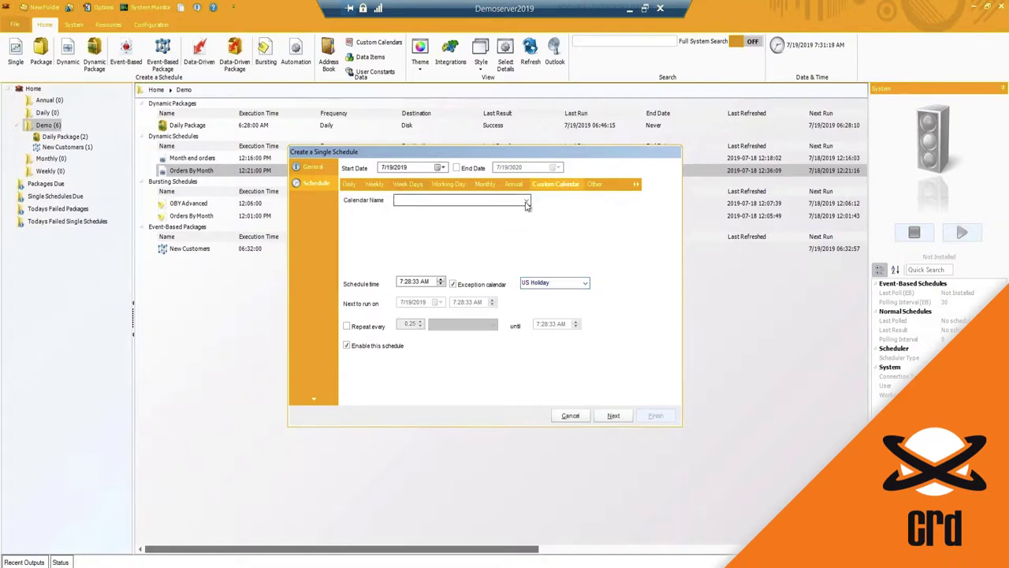
left_click(527, 199)
left_click(418, 210)
left_click(429, 199)
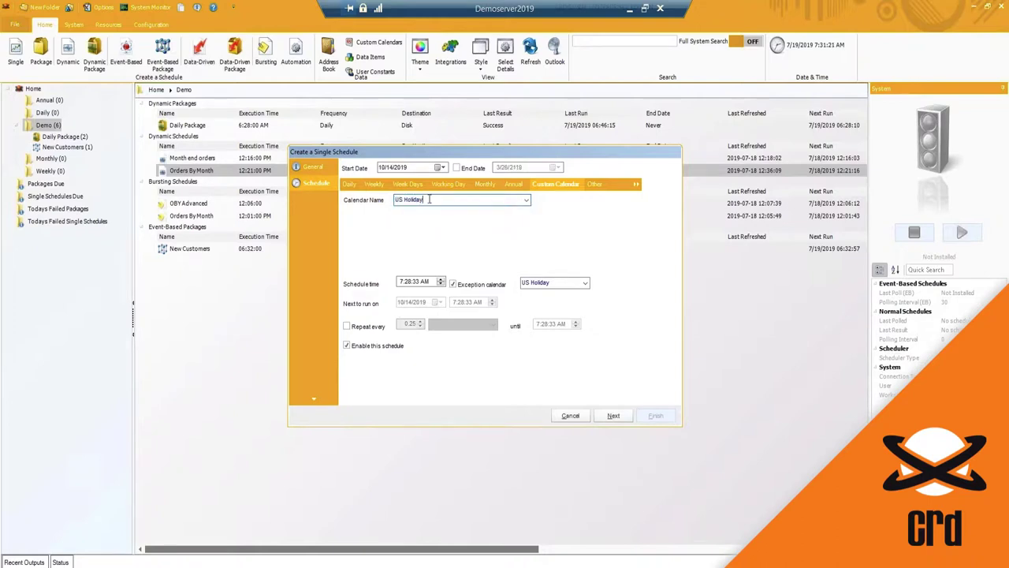
left_click(386, 201)
left_click(463, 199)
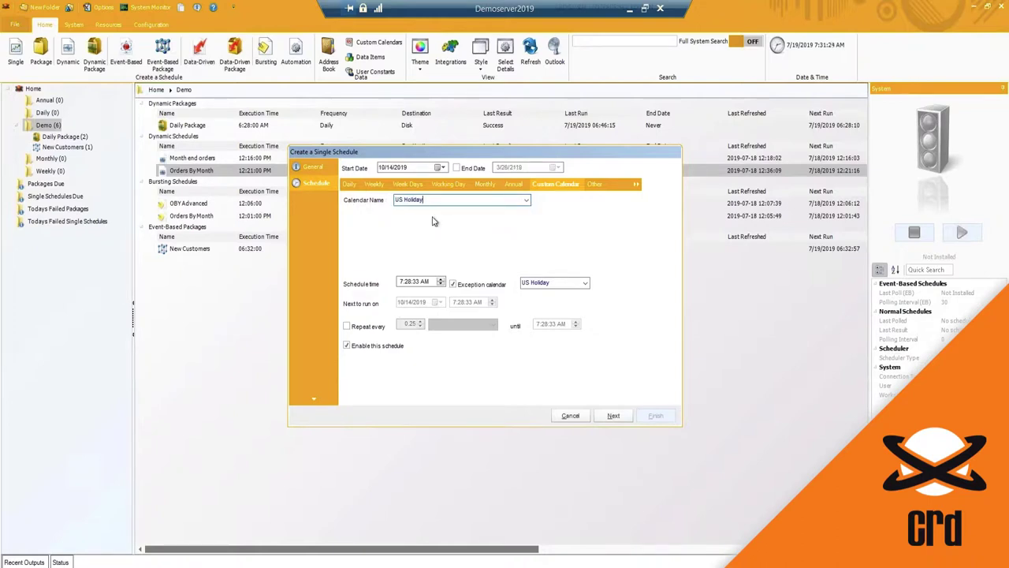
left_click(349, 184)
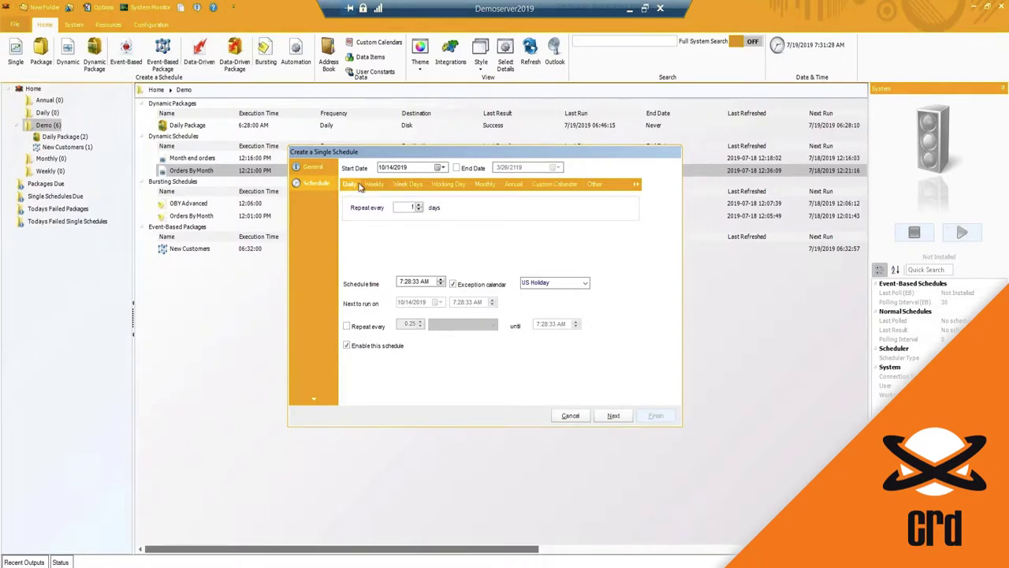
Turn on intraday repeat and set the schedule time to 8:00:00 AM.
left_click(347, 327)
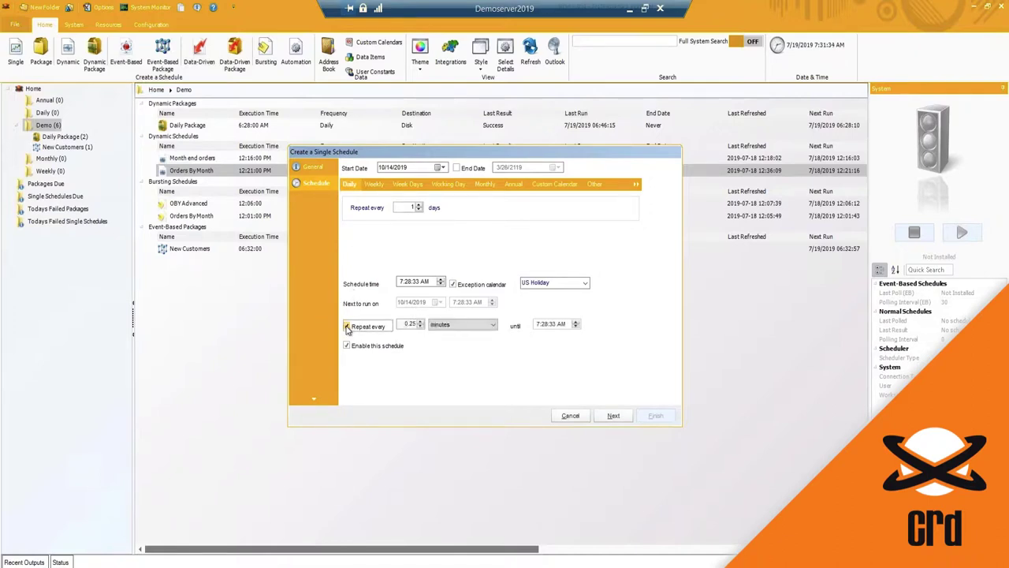
left_click(408, 288)
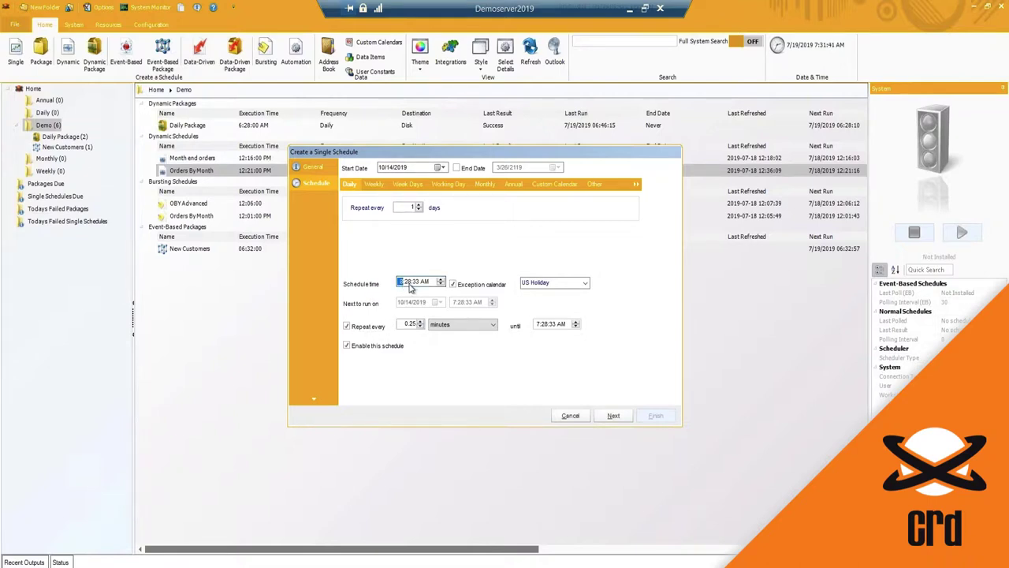
type("8")
key("Right")
type("00")
key("Right")
type("00")
Set the repeat end time to 5:00:00 PM, then switch intraday repeat off.
left_click(540, 326)
type("5")
key("Right")
type("00")
key("Right")
type("00")
key("Right")
type("p")
left_click(348, 328)
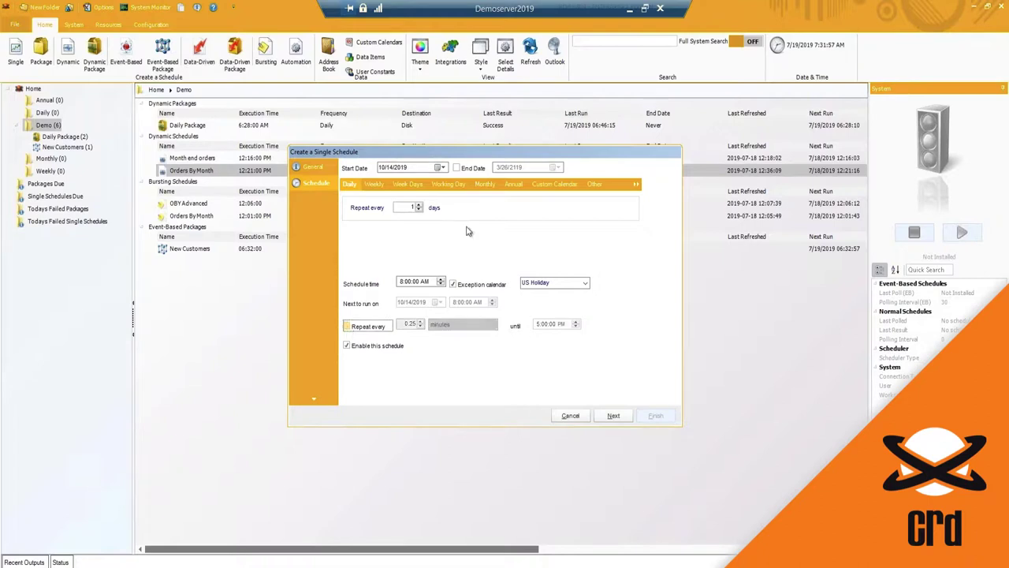
On the parameters page, set the Cmpny'sname discrete value to Island Trading.
left_click(612, 418)
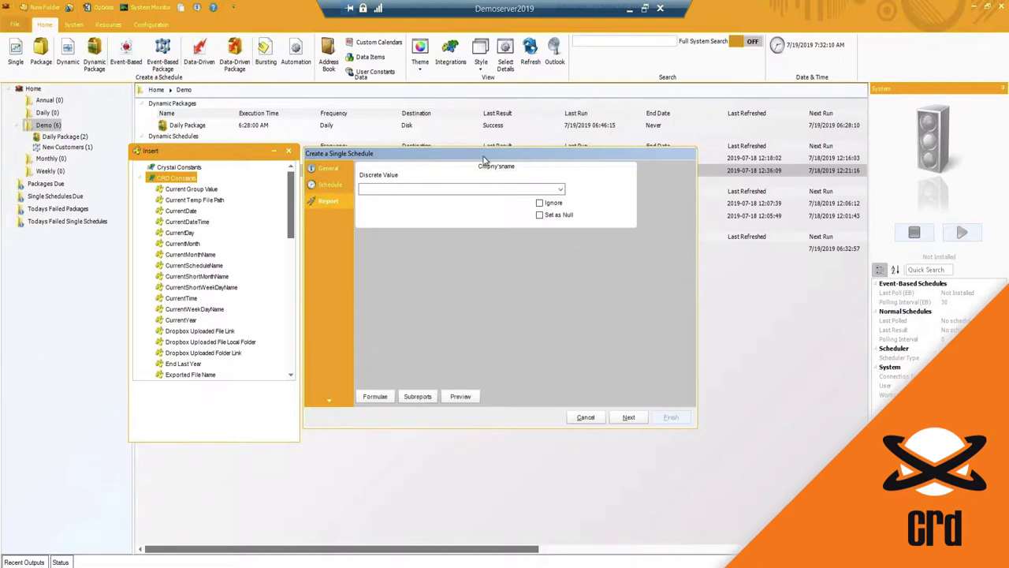
left_click(560, 189)
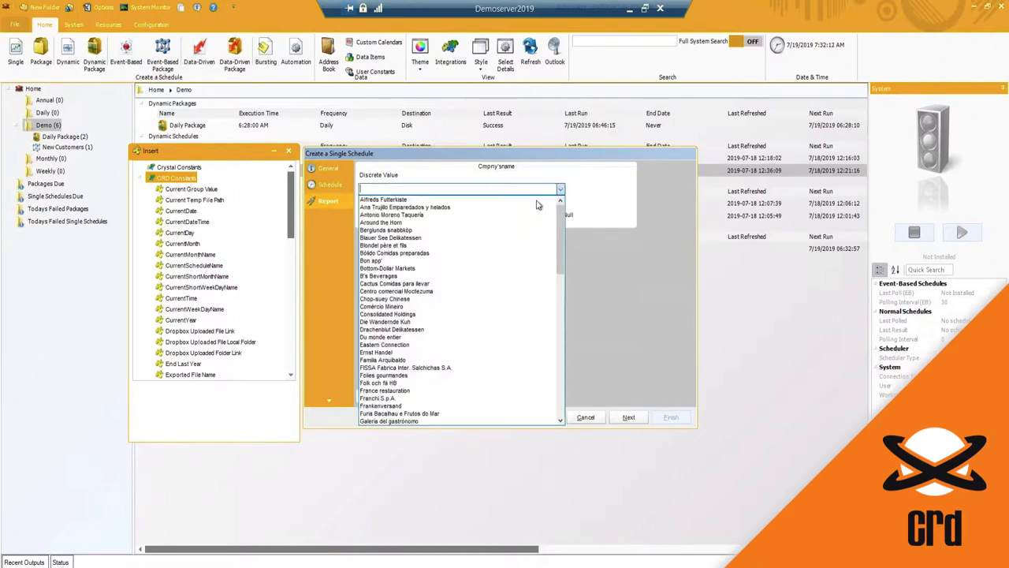
key("Return")
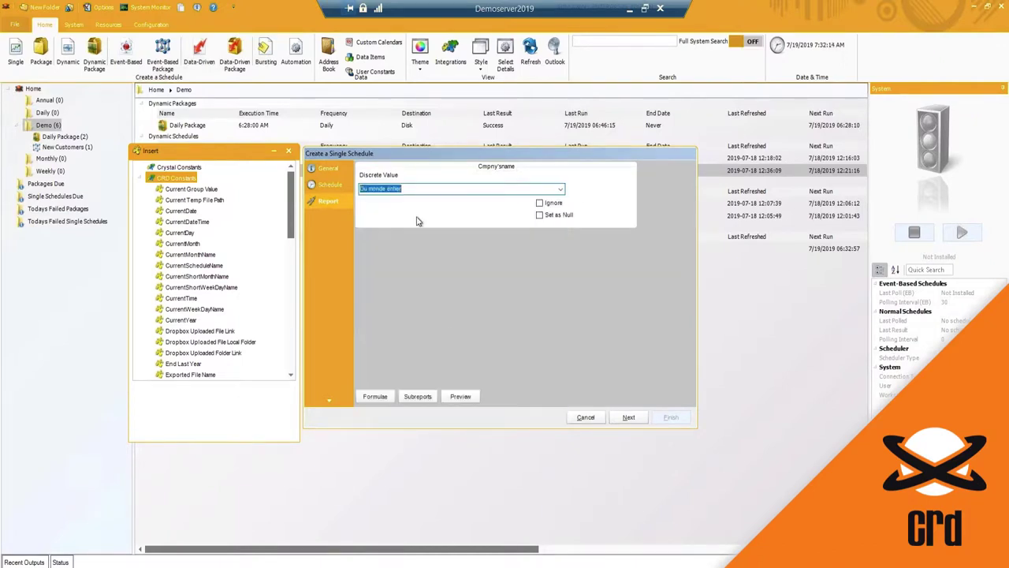
left_click(434, 190)
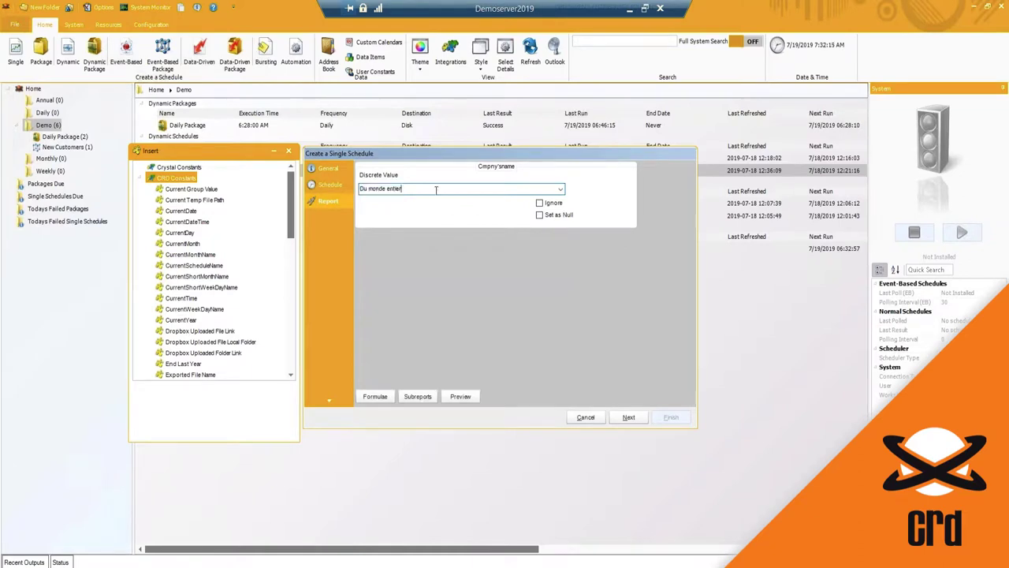
left_click(562, 190)
left_click(453, 353)
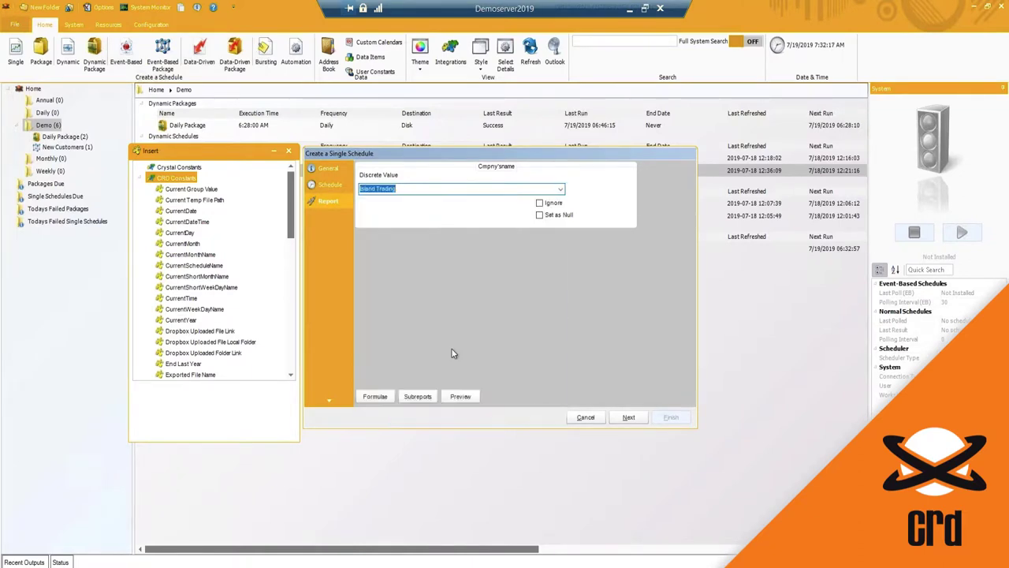
left_click(450, 189)
left_click(376, 397)
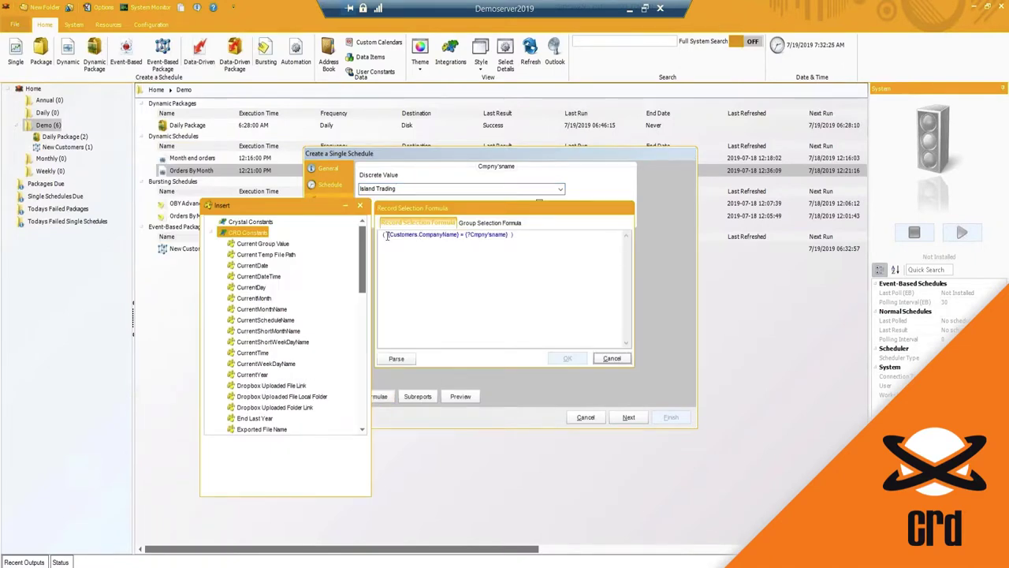
left_click_drag(384, 234, 514, 234)
left_click(498, 223)
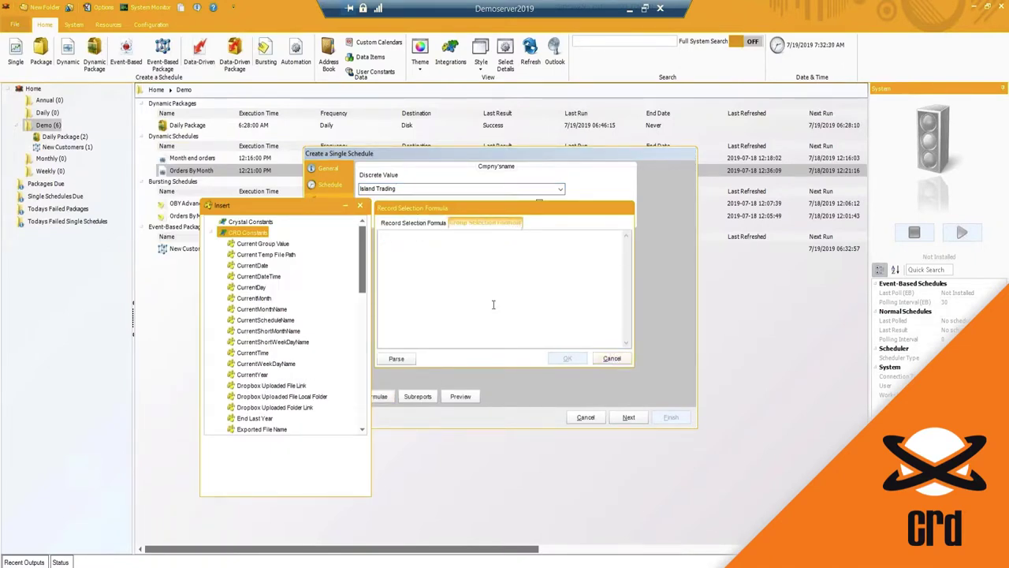
left_click(612, 359)
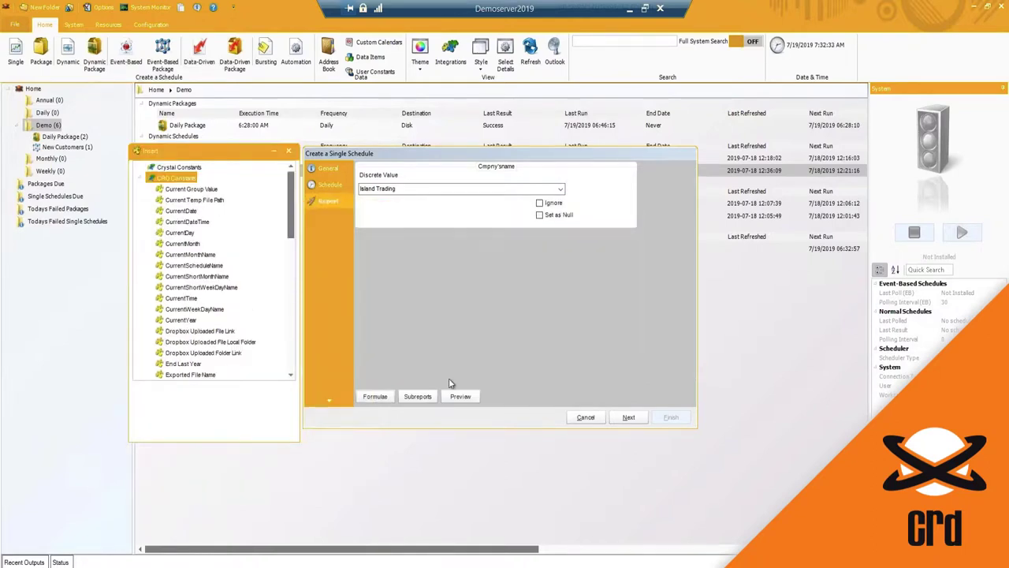
left_click(413, 393)
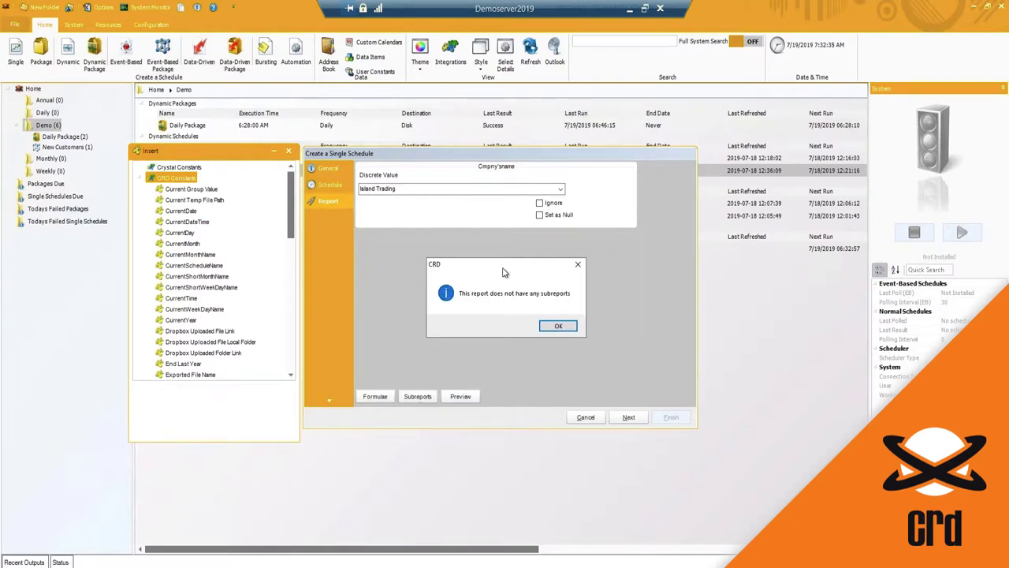
left_click(543, 327)
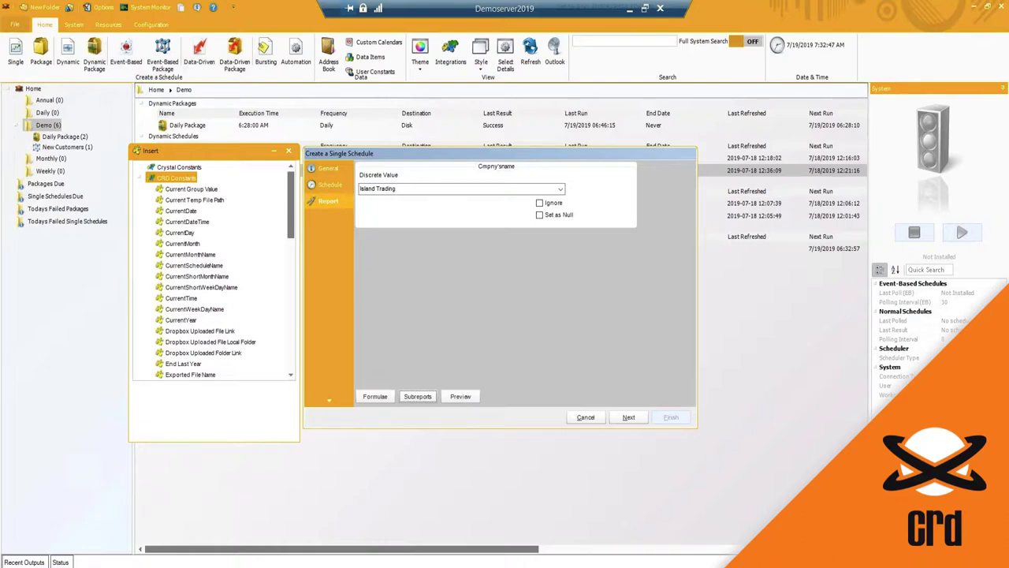
Require a report login with ODBC (RDO) as the database type.
left_click(627, 418)
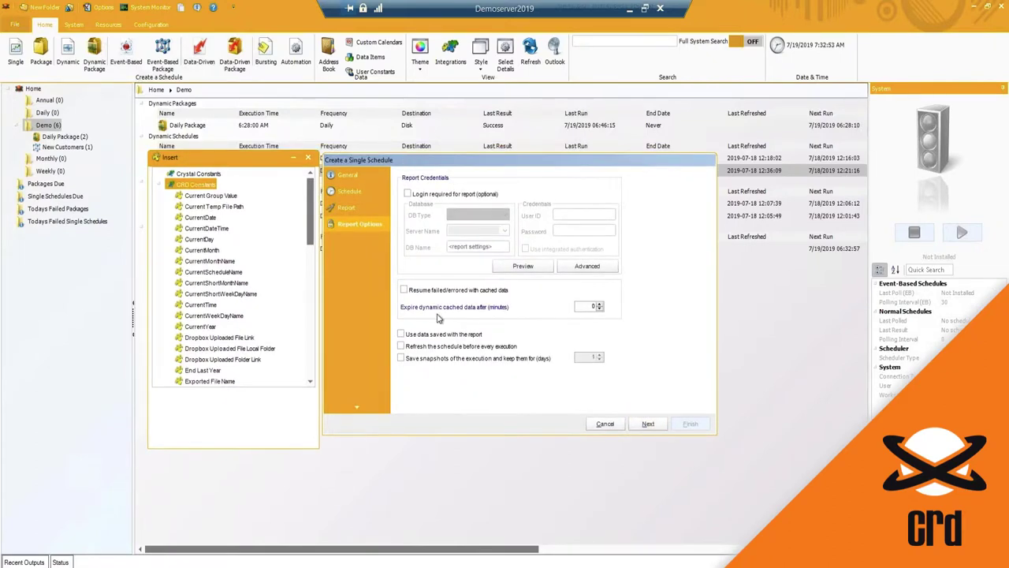
left_click(409, 194)
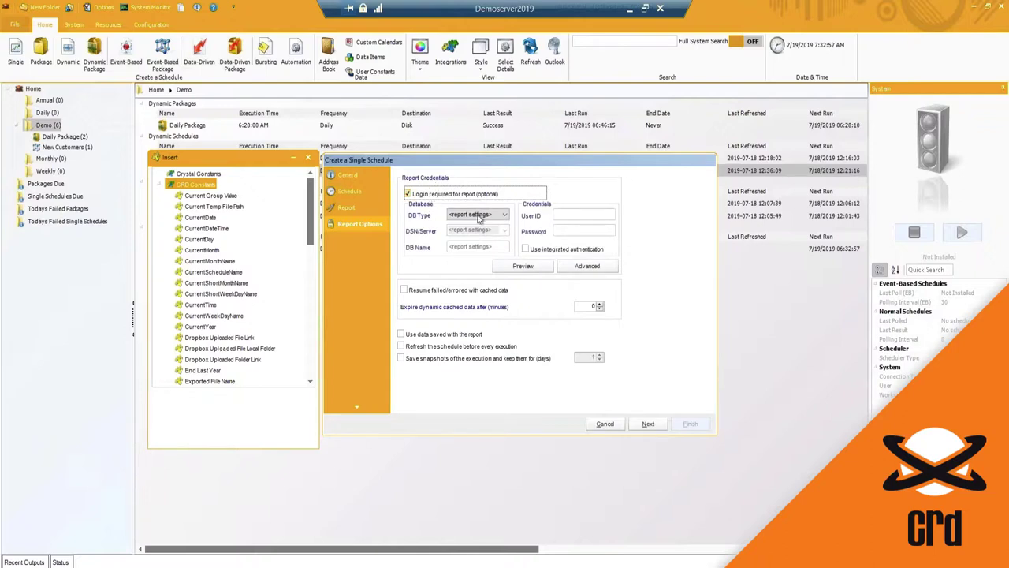
left_click(483, 216)
left_click(473, 233)
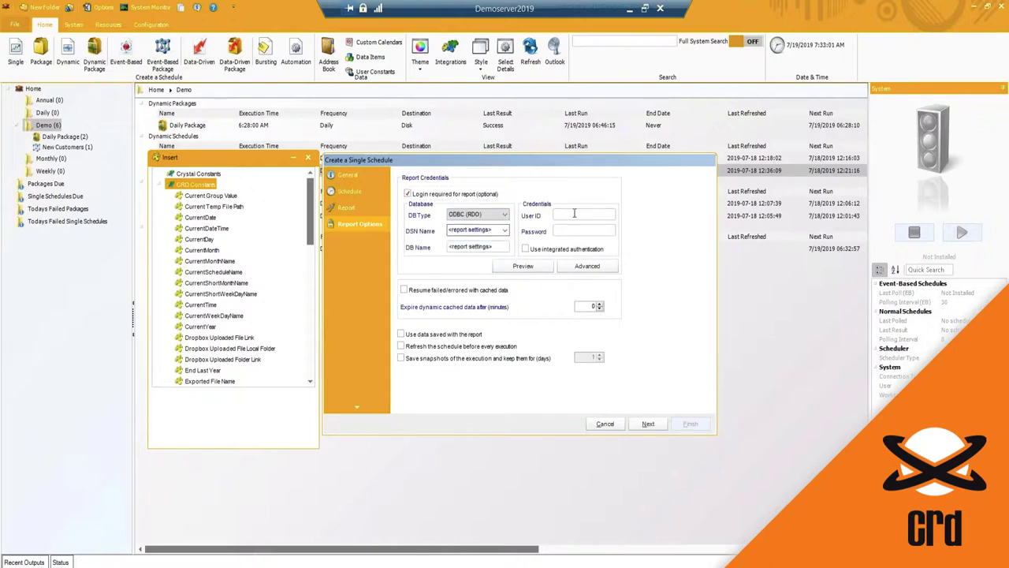
Open the Orders table login settings, cancel them, and finish Table Login Information.
left_click(583, 270)
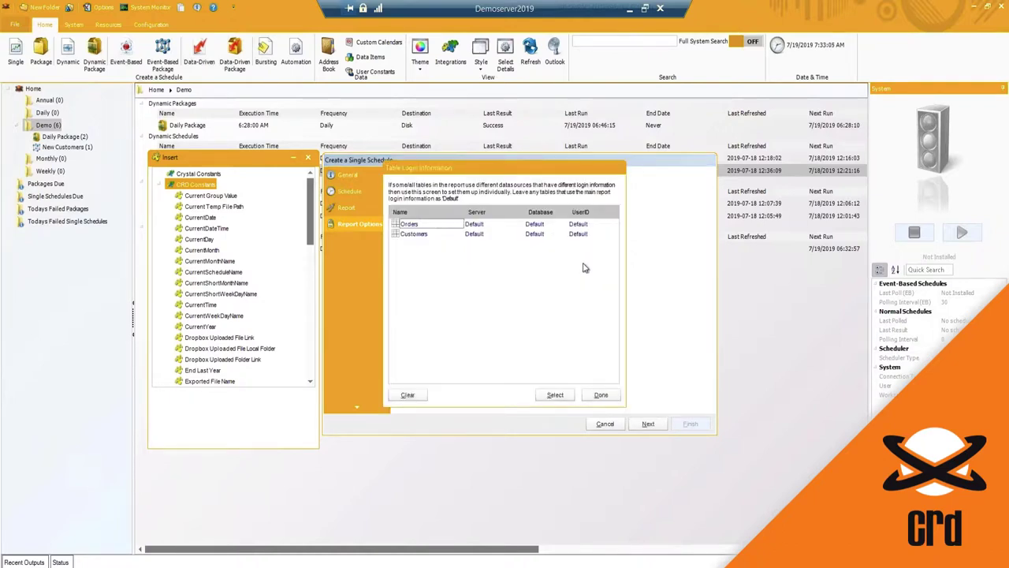
left_click(415, 233)
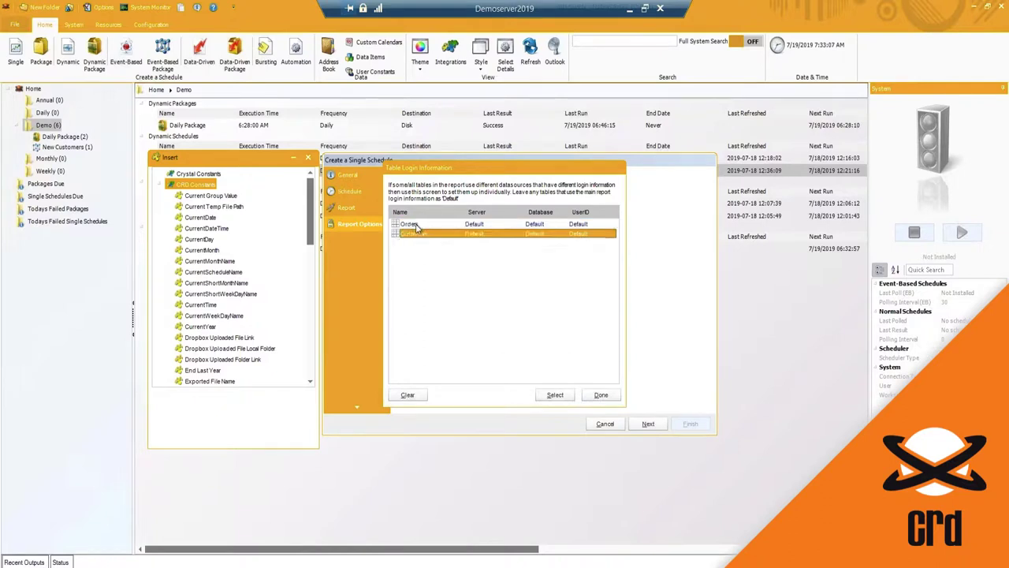
left_click(417, 224)
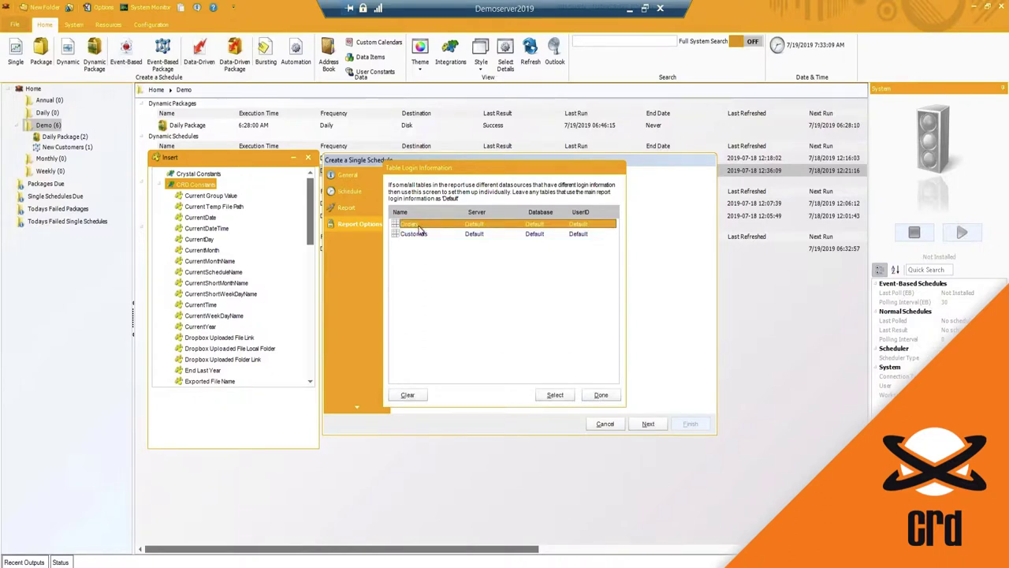
double_click(474, 227)
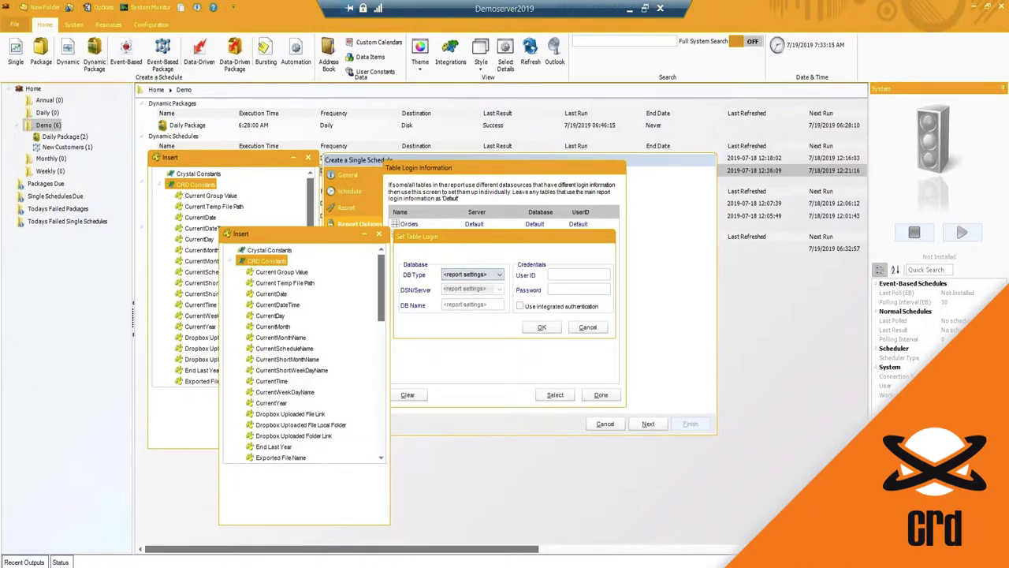
left_click(589, 327)
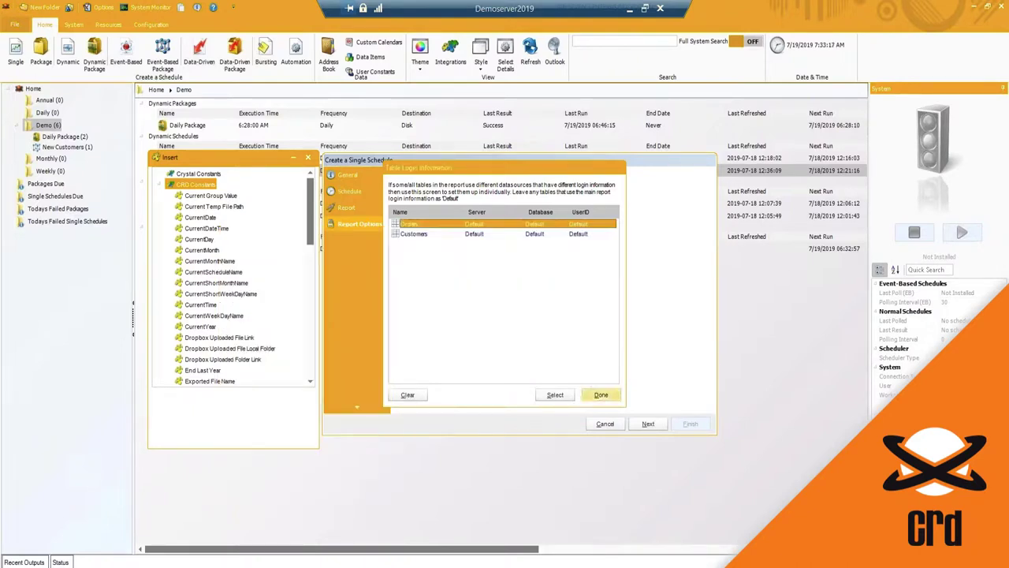
left_click(595, 396)
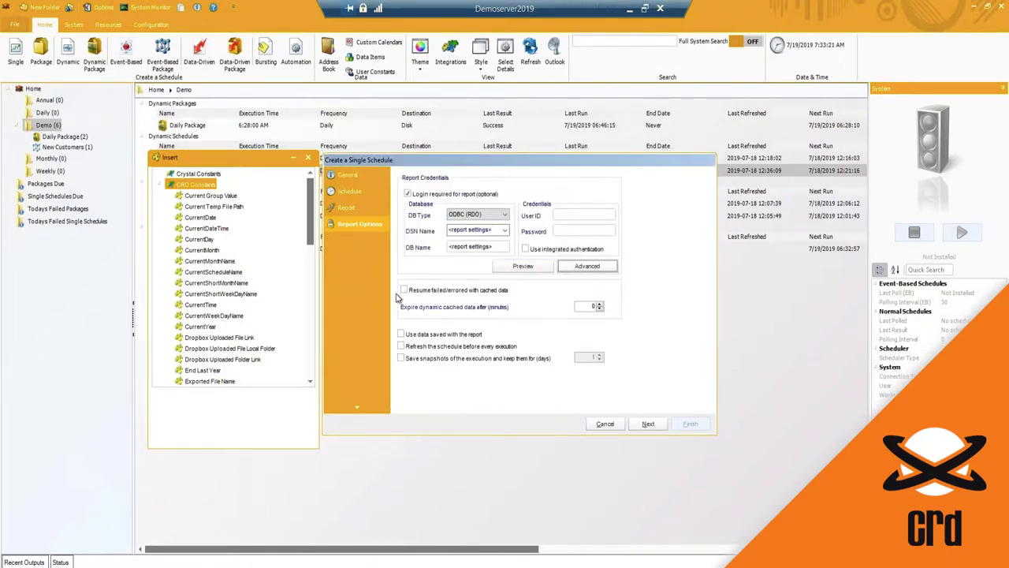
Disable report login, use data saved with the report, save execution snapshots, leave Refresh off.
left_click(408, 194)
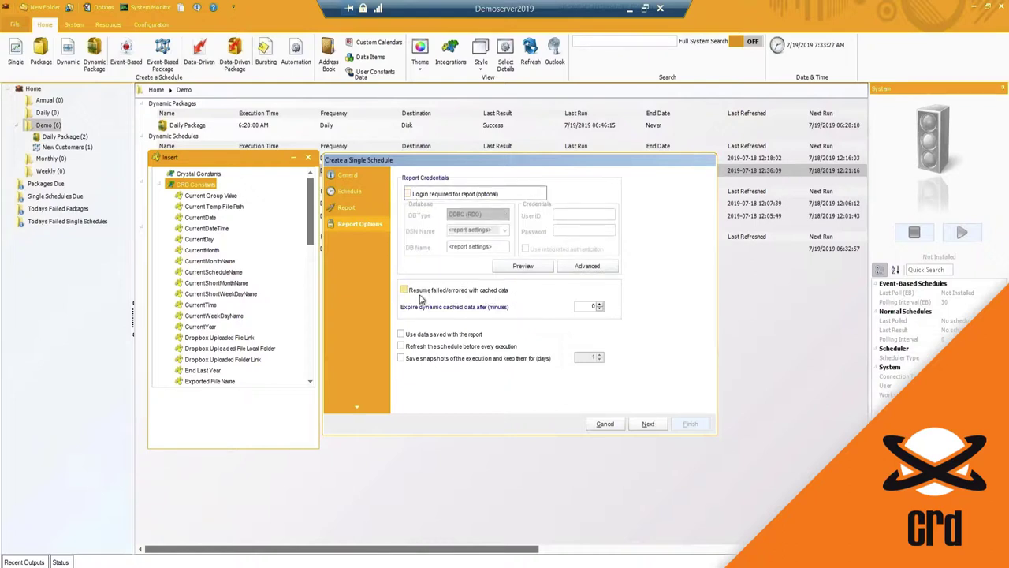
left_click_drag(435, 159, 433, 157)
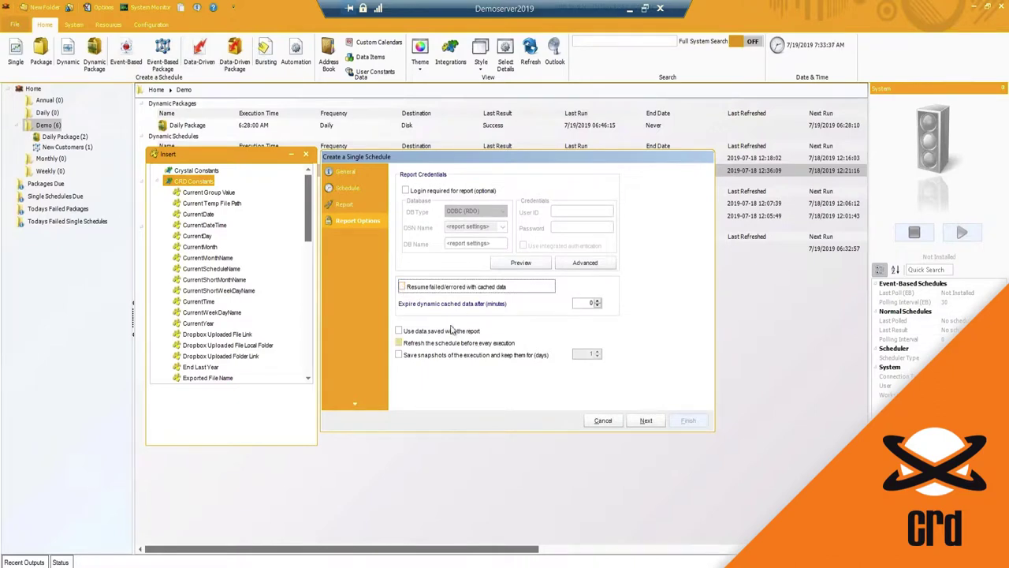
left_click(400, 331)
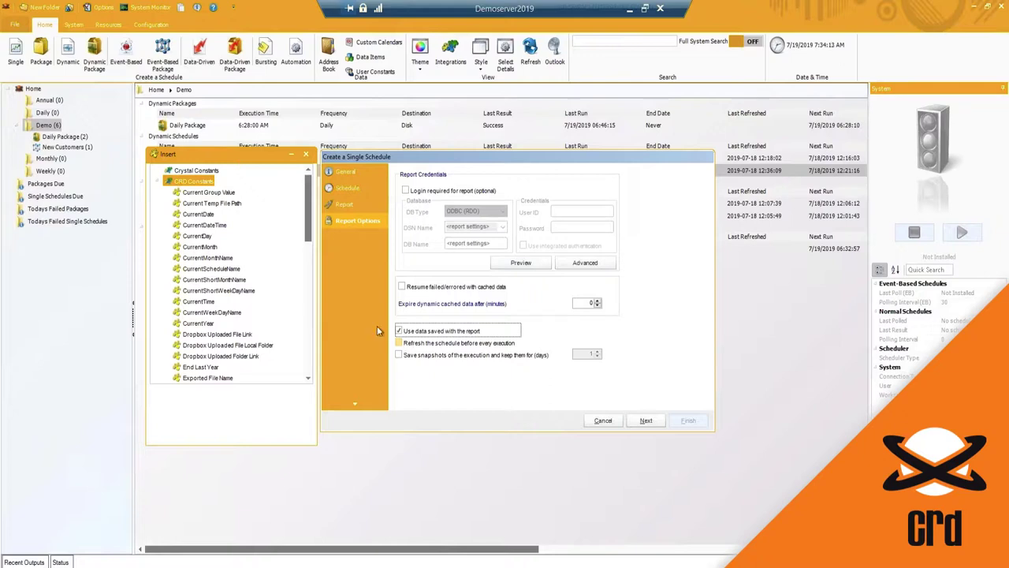
left_click(400, 344)
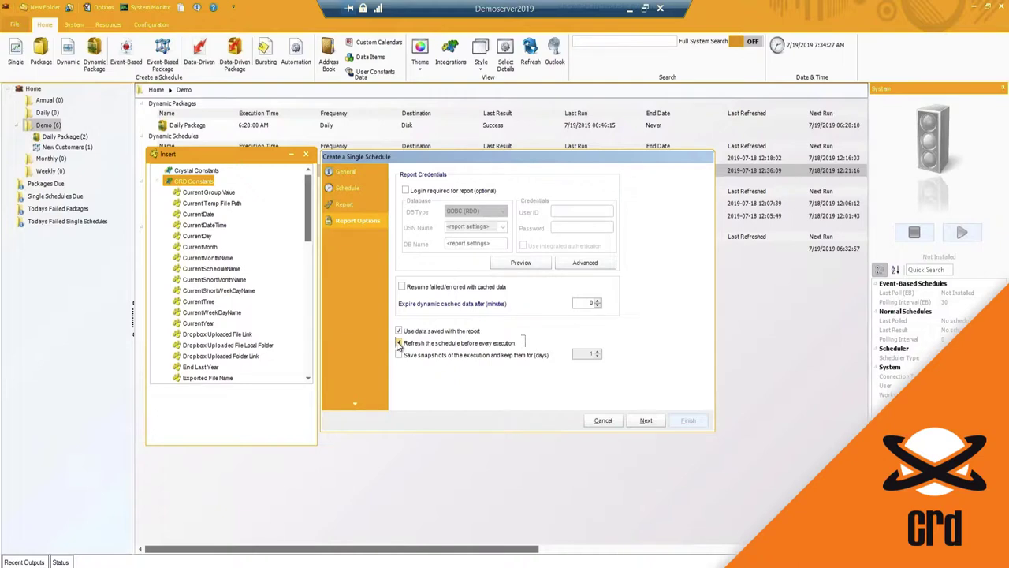
left_click(398, 344)
left_click(401, 357)
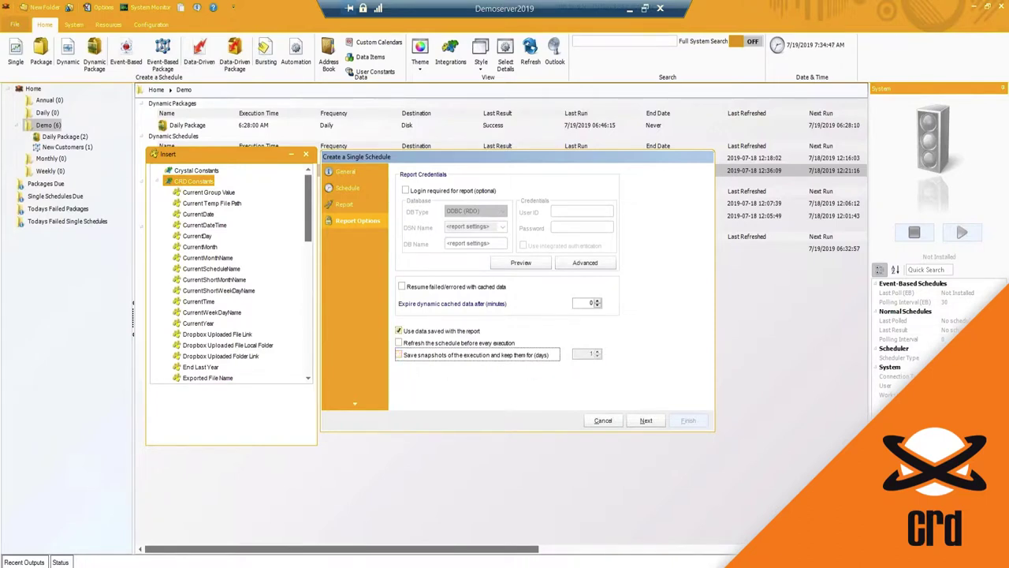
Add a Disk destination with its output folder set to Desktop\Demo Reports\CRD.
left_click(645, 421)
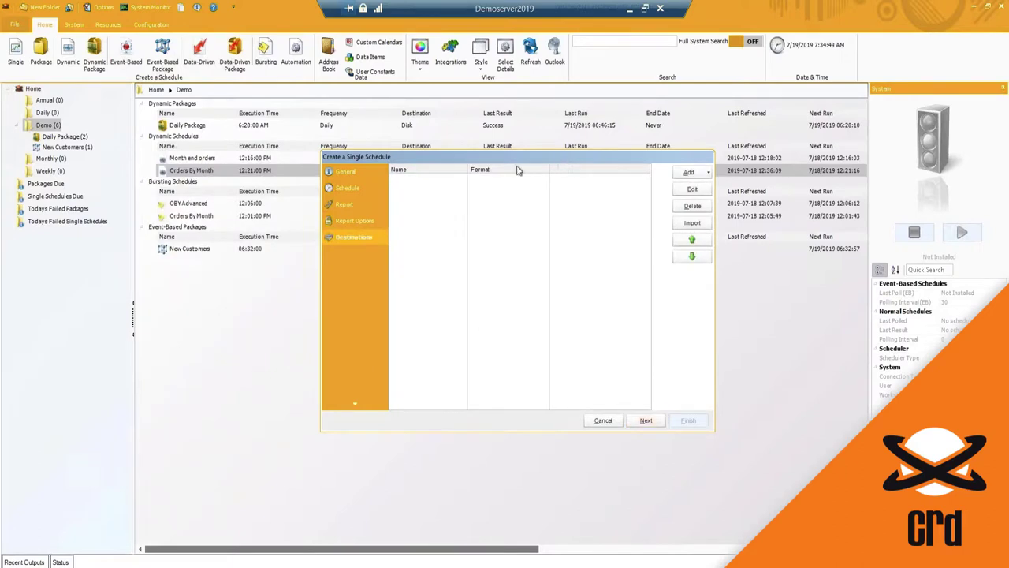
left_click_drag(518, 167, 471, 174)
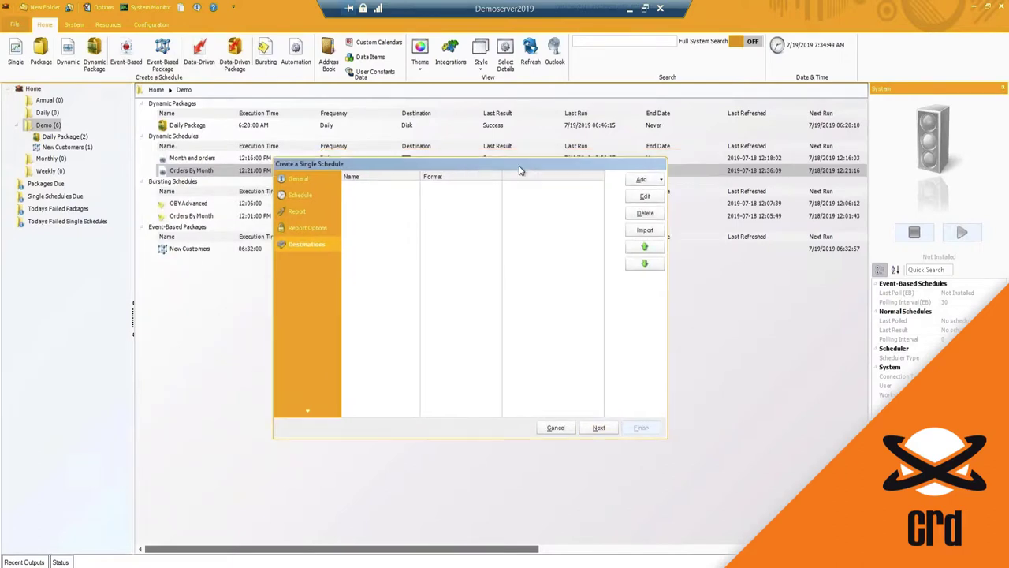
left_click(662, 180)
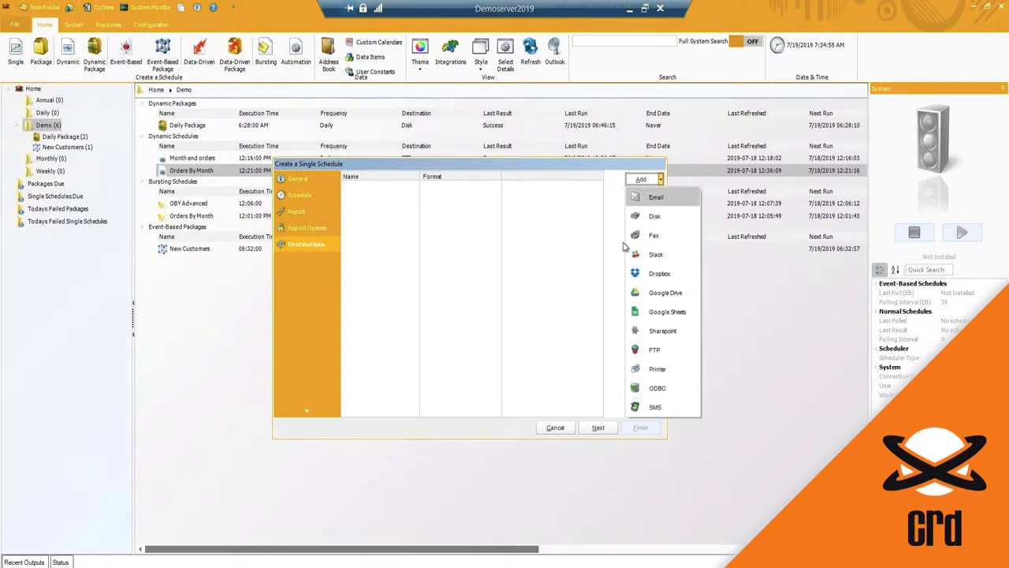
left_click(656, 217)
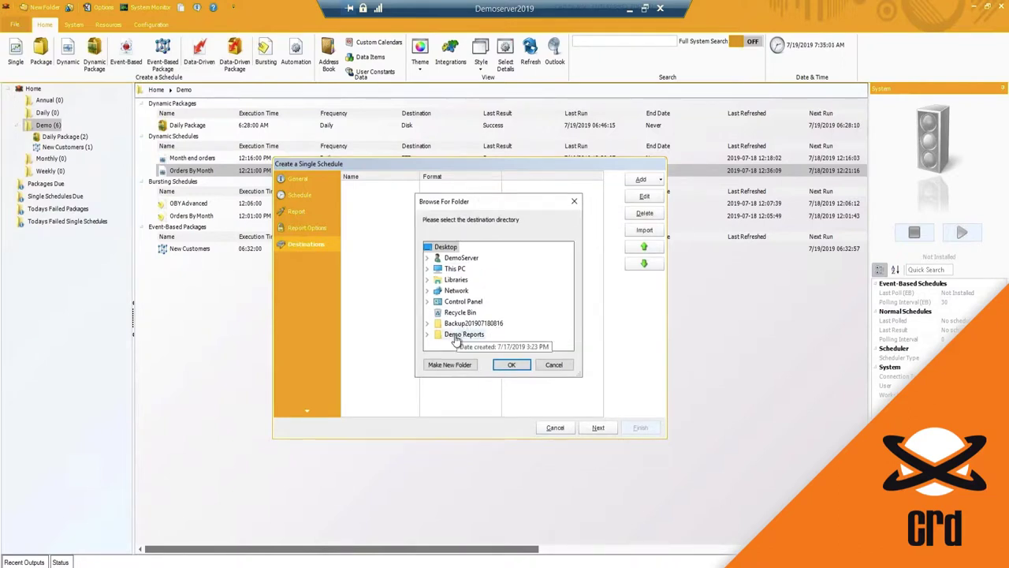
double_click(457, 335)
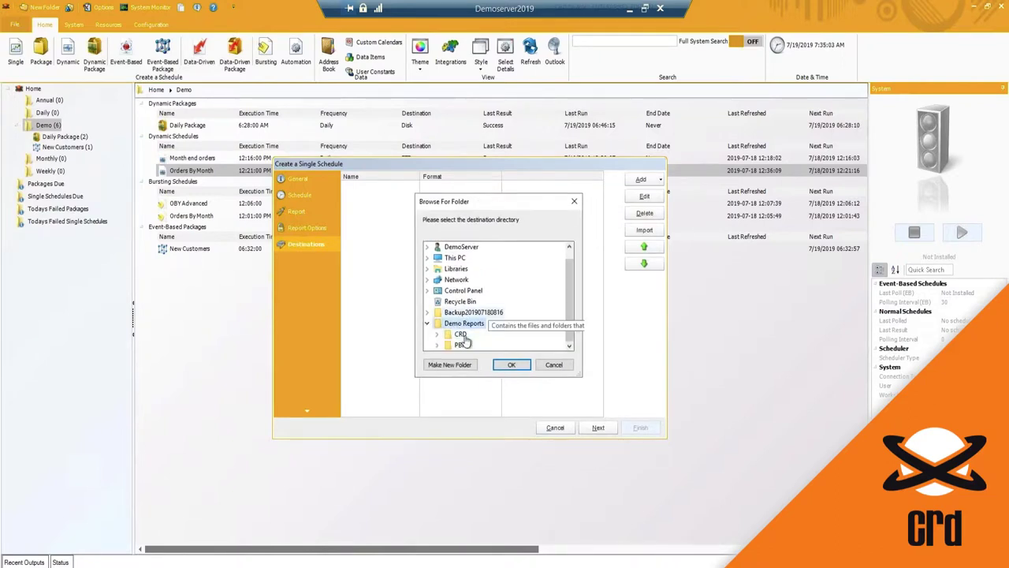
double_click(462, 335)
left_click(509, 367)
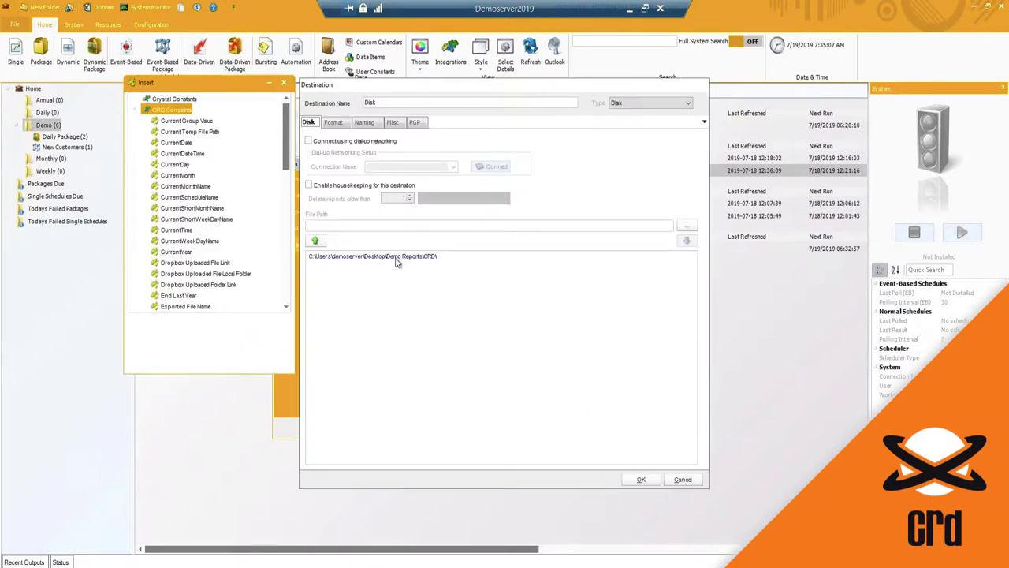
left_click(333, 123)
left_click(309, 123)
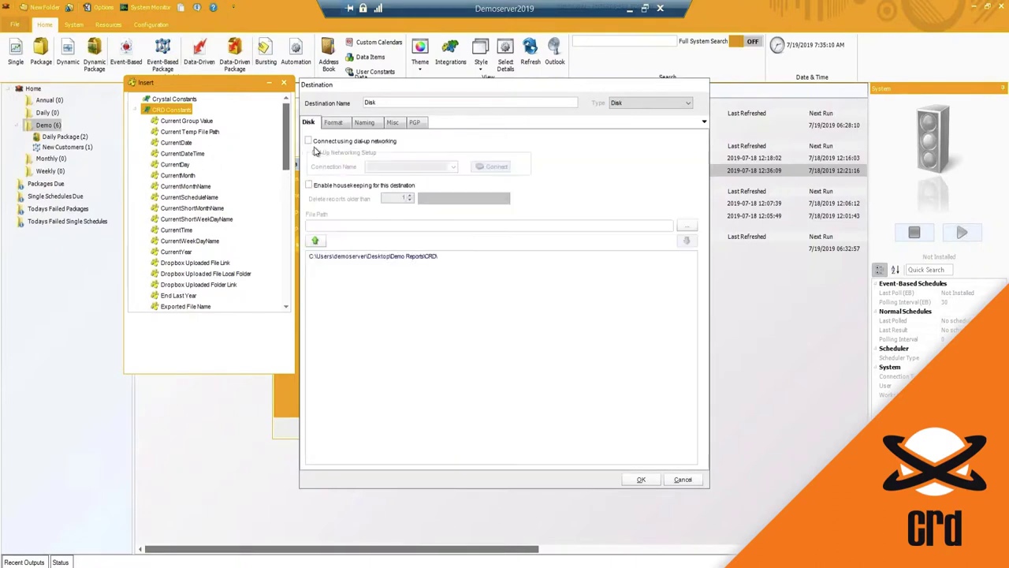
left_click(352, 258)
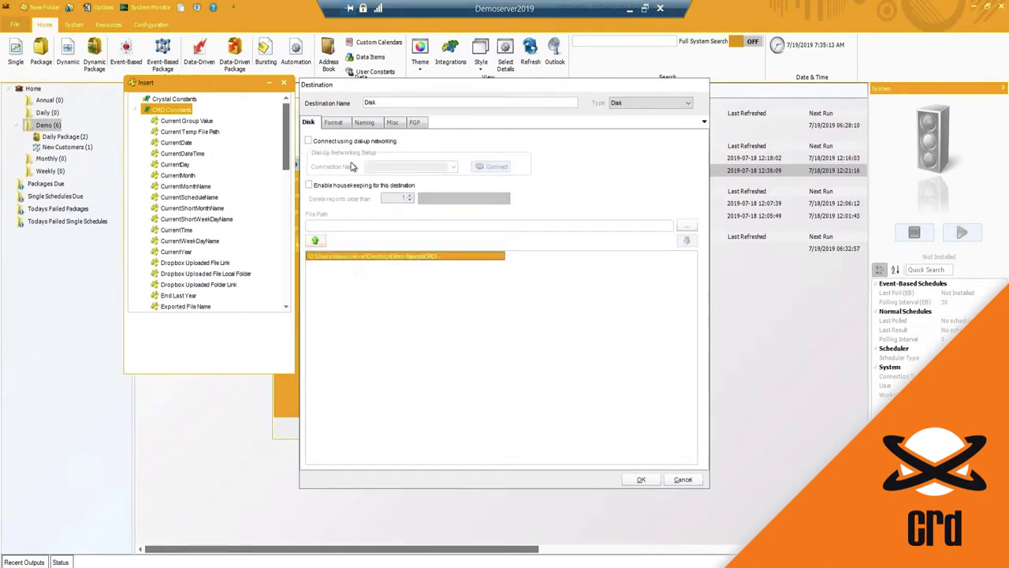
Choose Acrobat Format (*.pdf) as the Disk output format and tick Enable PDF Options.
left_click(334, 123)
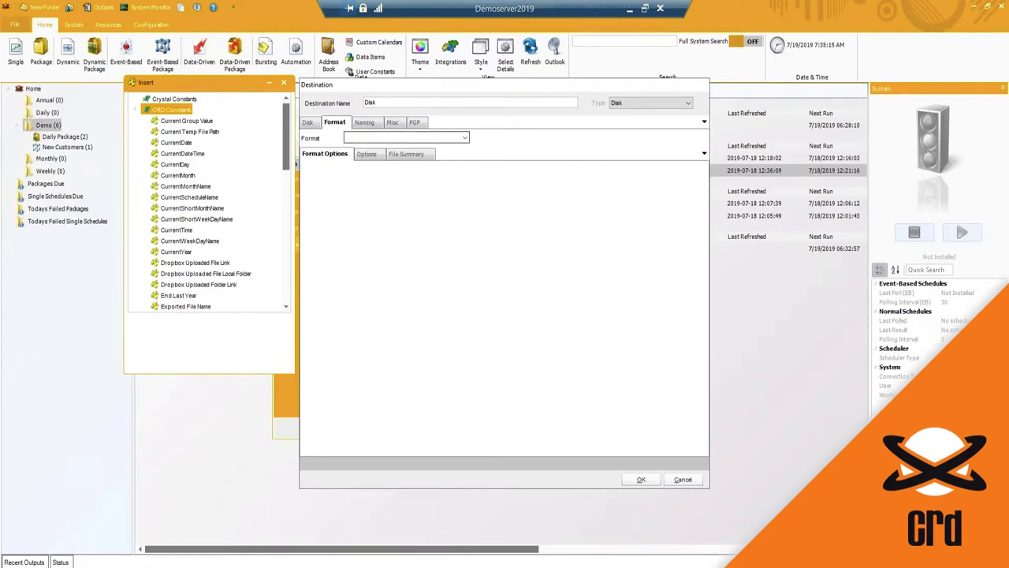
left_click(465, 138)
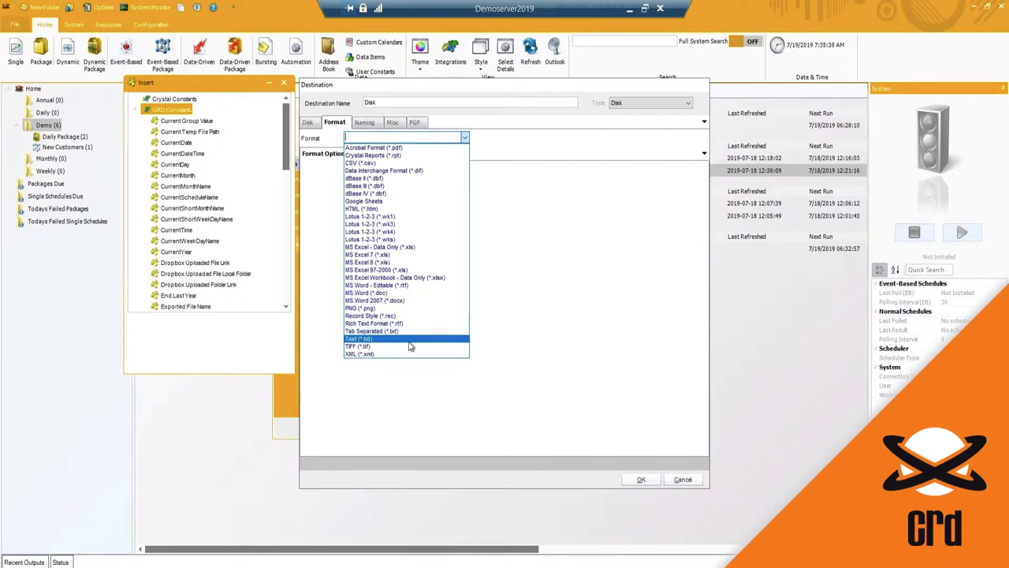
left_click(379, 148)
left_click(407, 136)
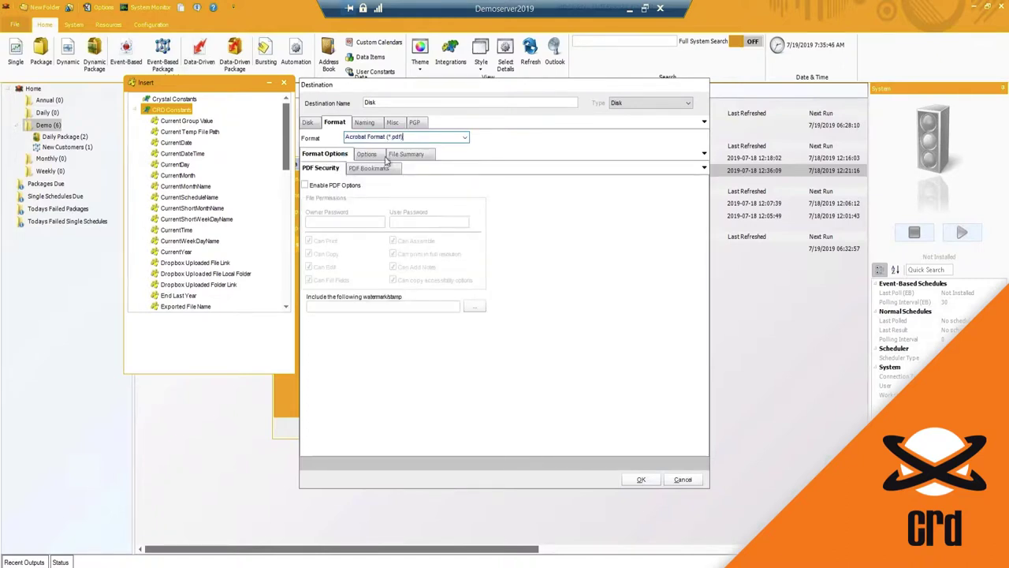
left_click(320, 187)
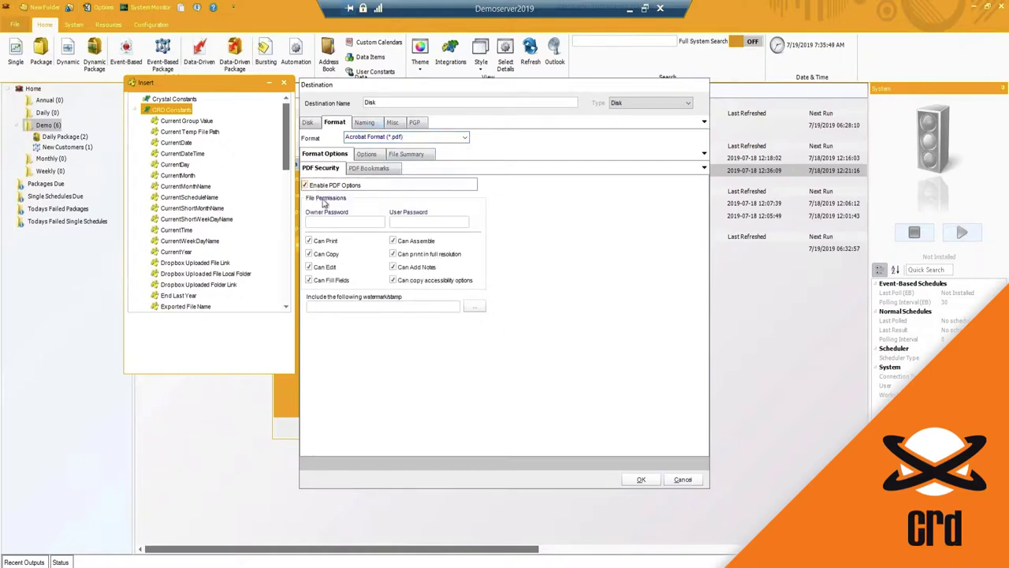
left_click(331, 222)
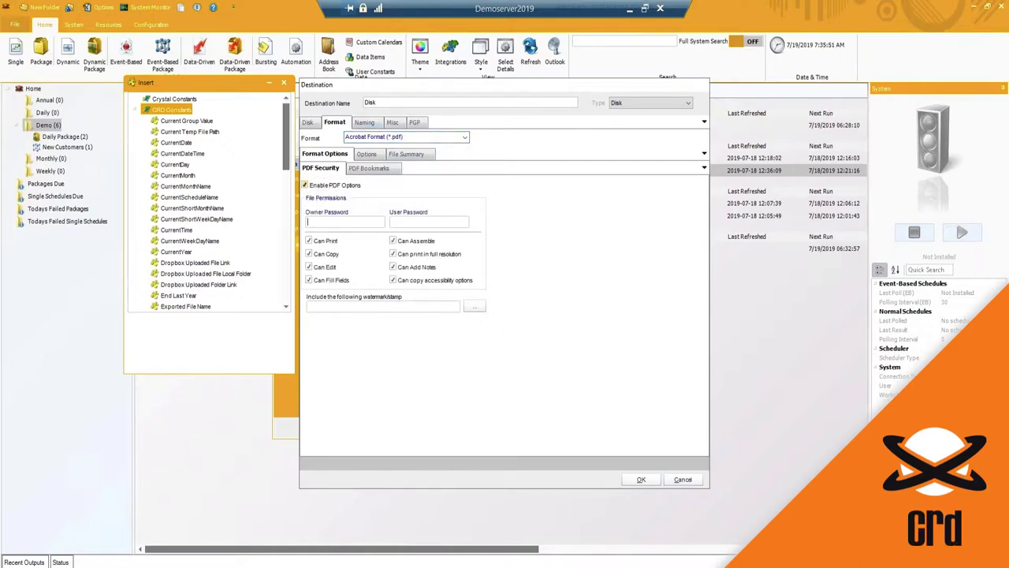
left_click(423, 221)
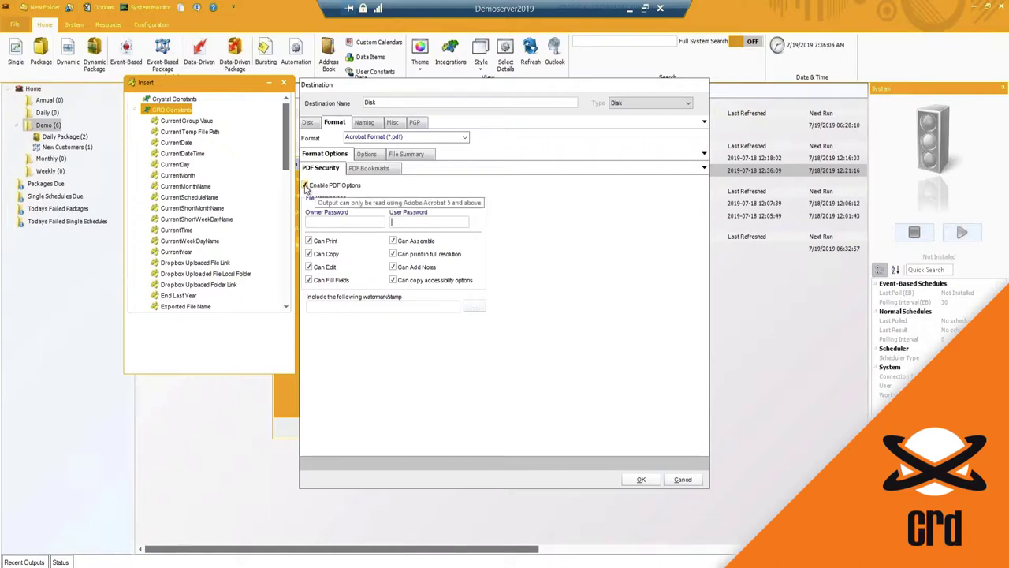
Switch to a customized output file name and type 'Daily Report'.
left_click(366, 123)
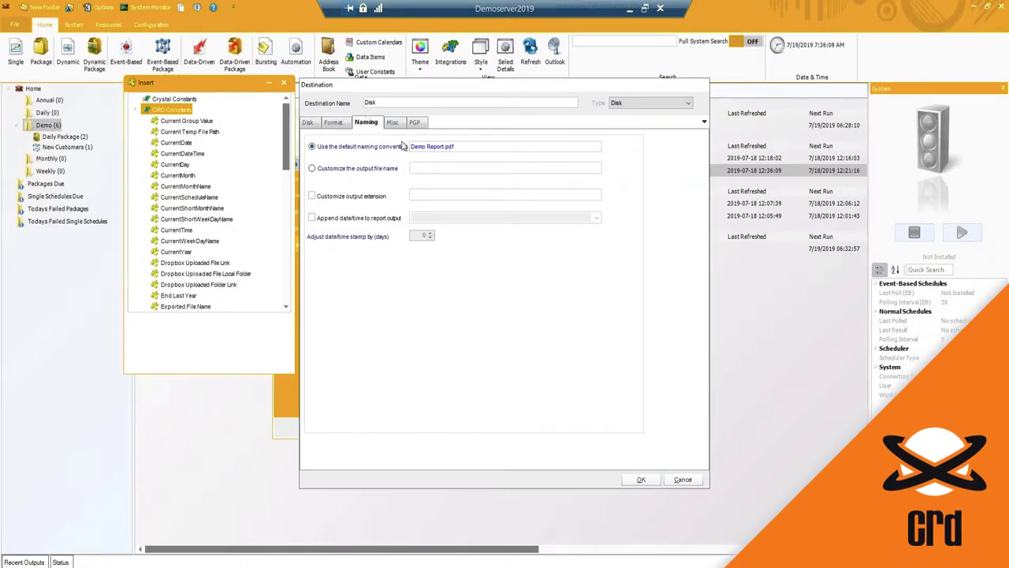
left_click_drag(454, 146, 410, 146)
left_click(332, 172)
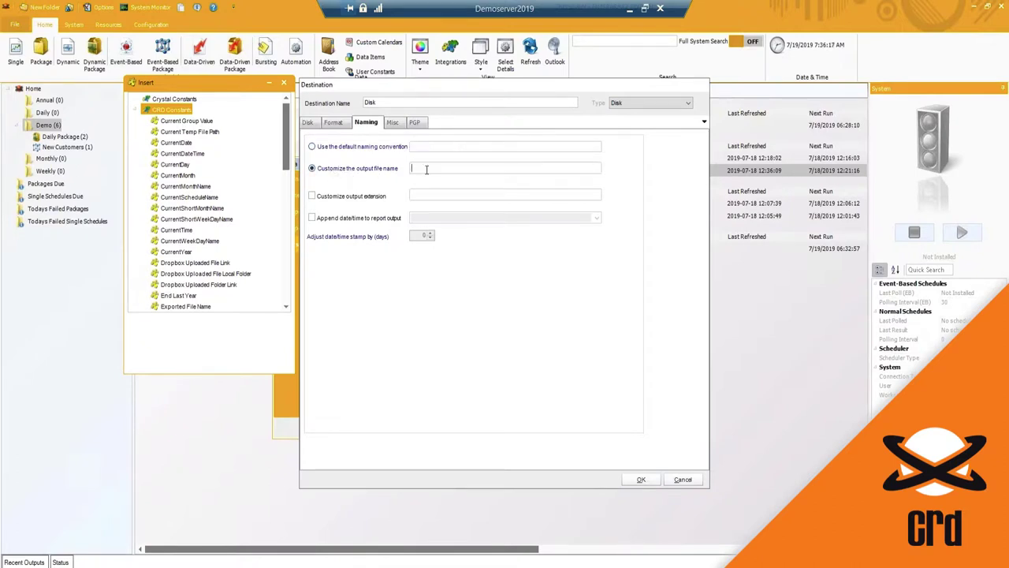
type("Daily Report")
Append the CurrentDate constant in MM-dd-yyyy format to the file name.
left_click_drag(162, 82, 113, 101)
left_click(132, 130)
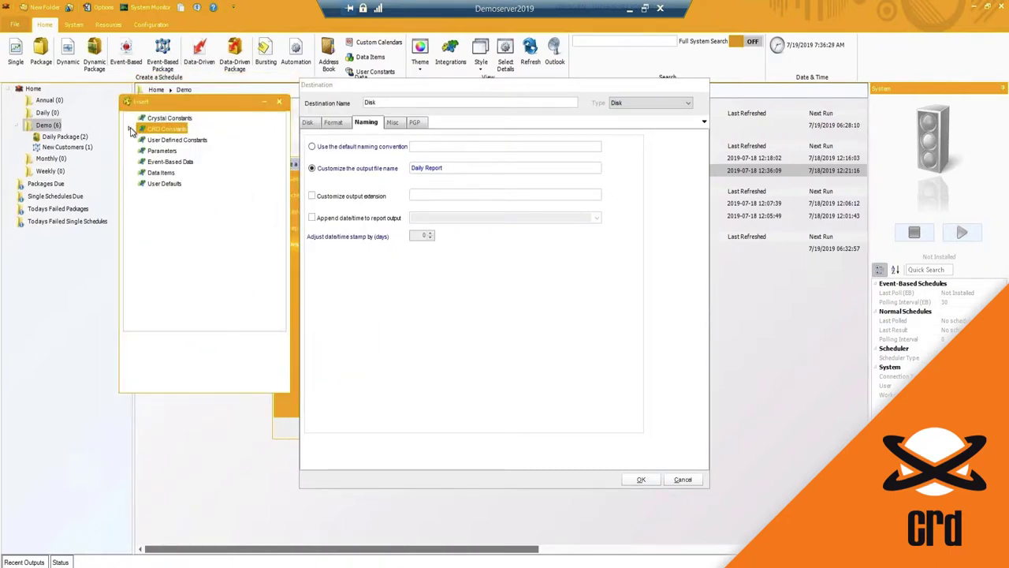
left_click(132, 130)
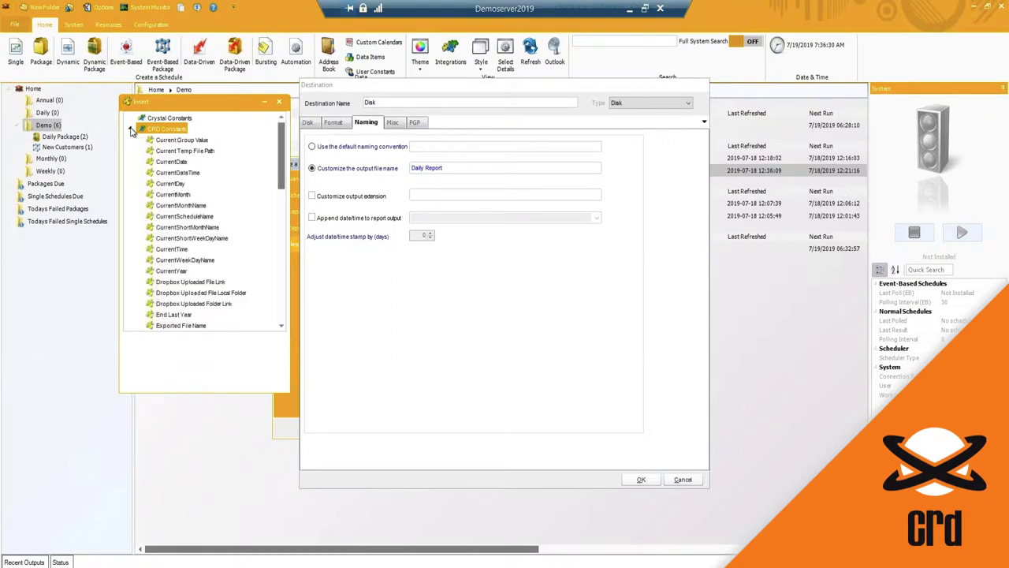
left_click(166, 164)
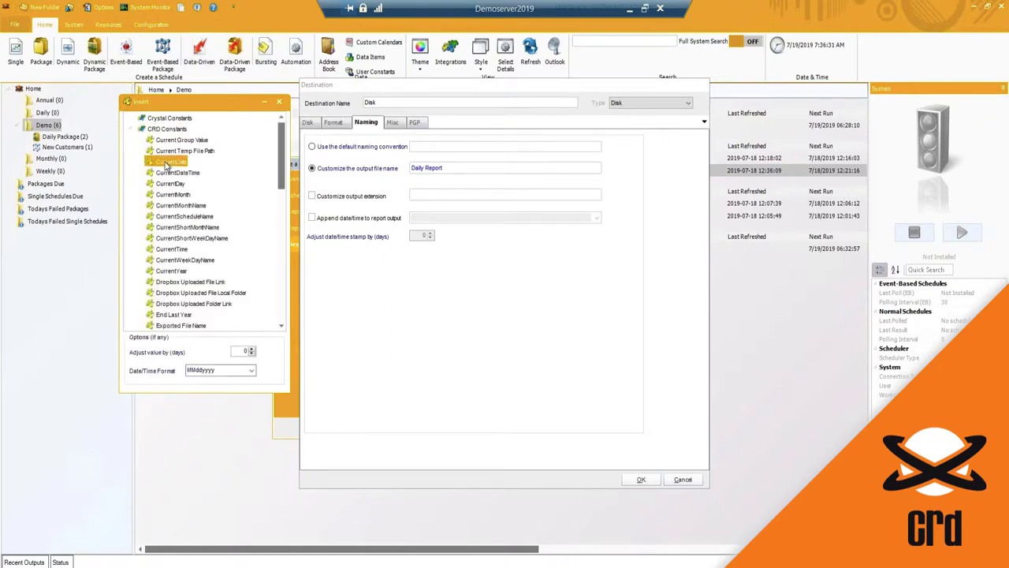
left_click(192, 370)
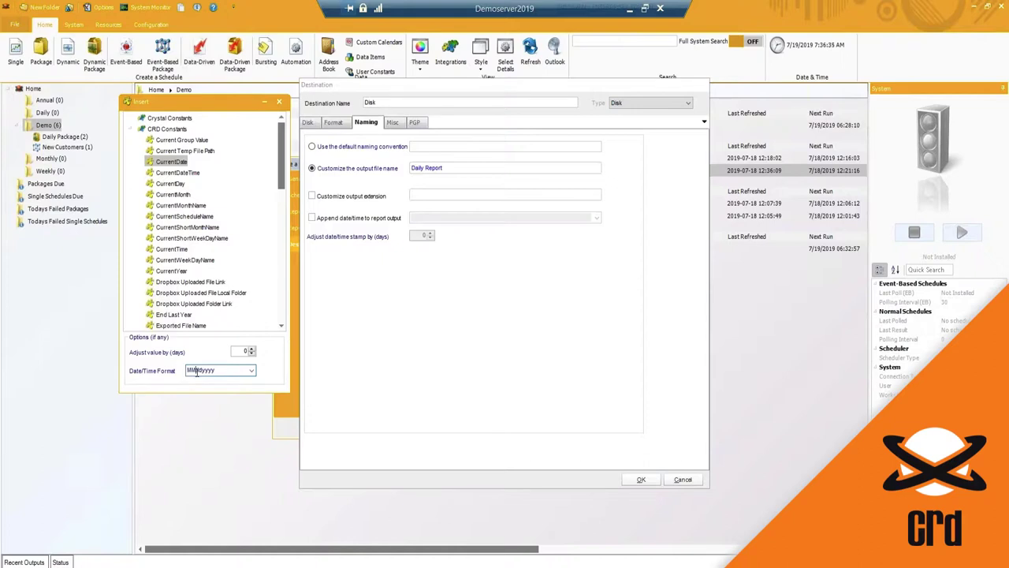
type("-dd-")
left_click(252, 370)
left_click(252, 372)
left_click_drag(163, 163, 441, 169)
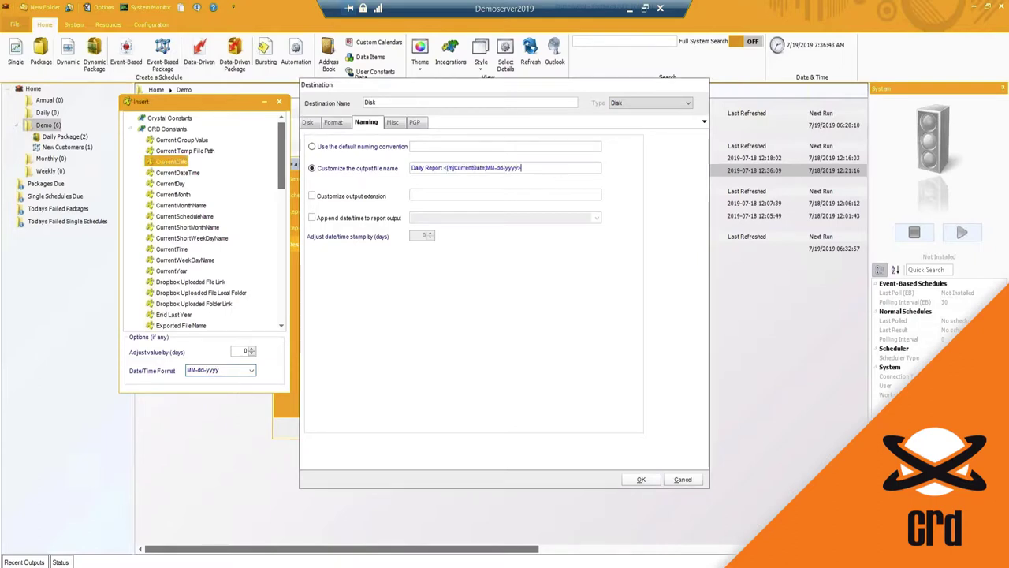
left_click_drag(532, 170, 433, 169)
left_click(432, 169)
left_click(393, 123)
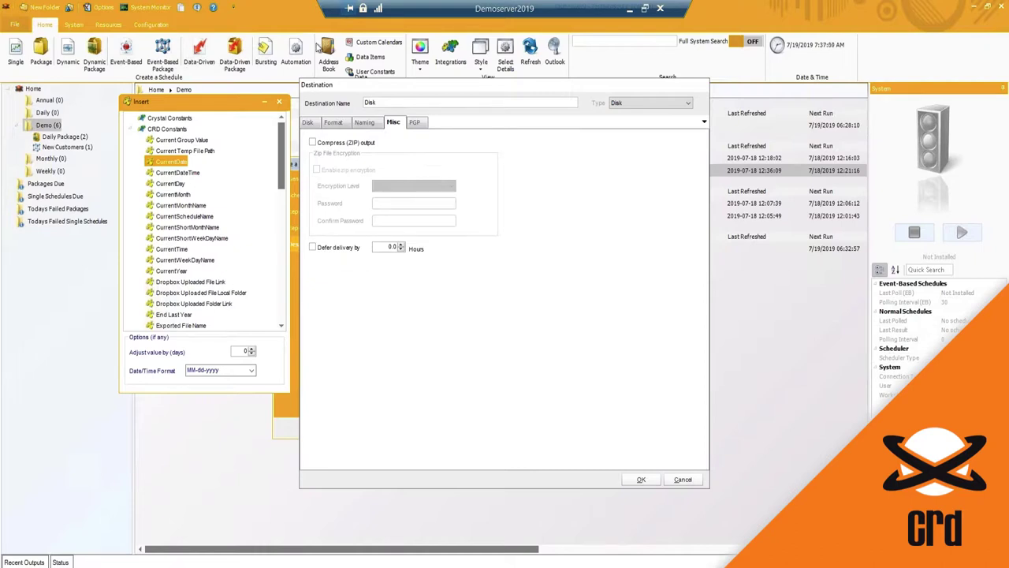
left_click(312, 143)
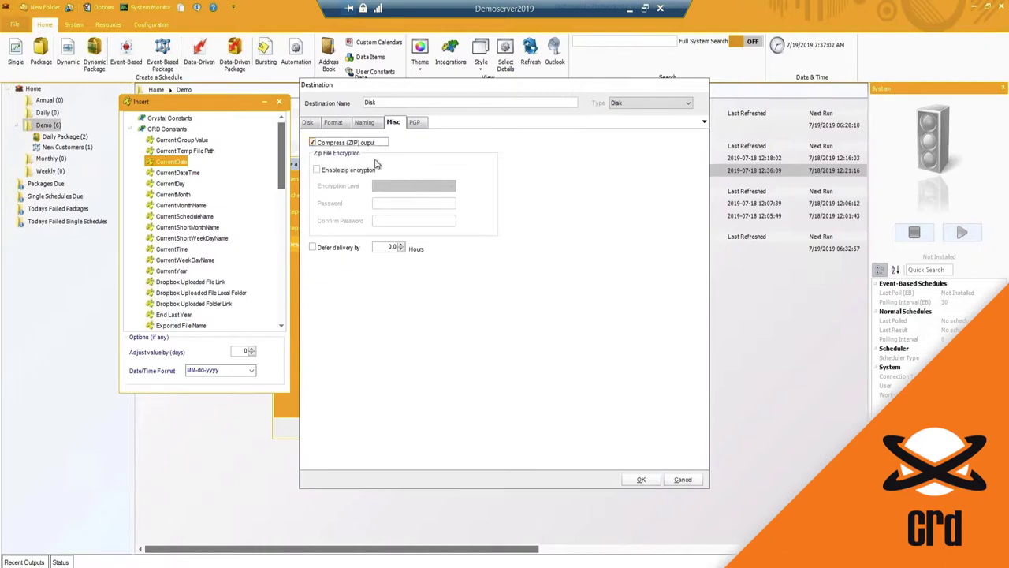
left_click(351, 170)
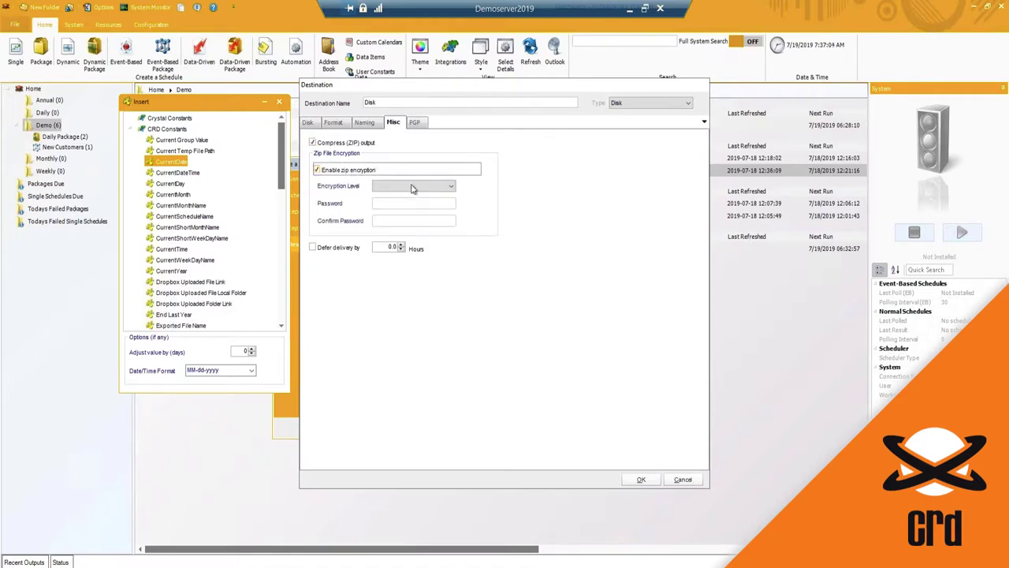
left_click(412, 189)
left_click(413, 194)
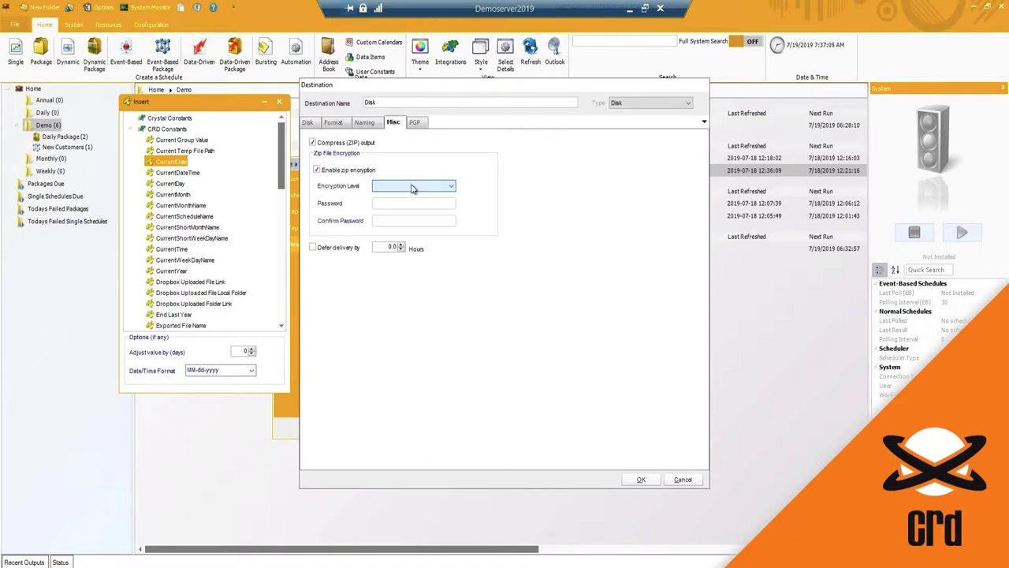
left_click(317, 170)
left_click(313, 143)
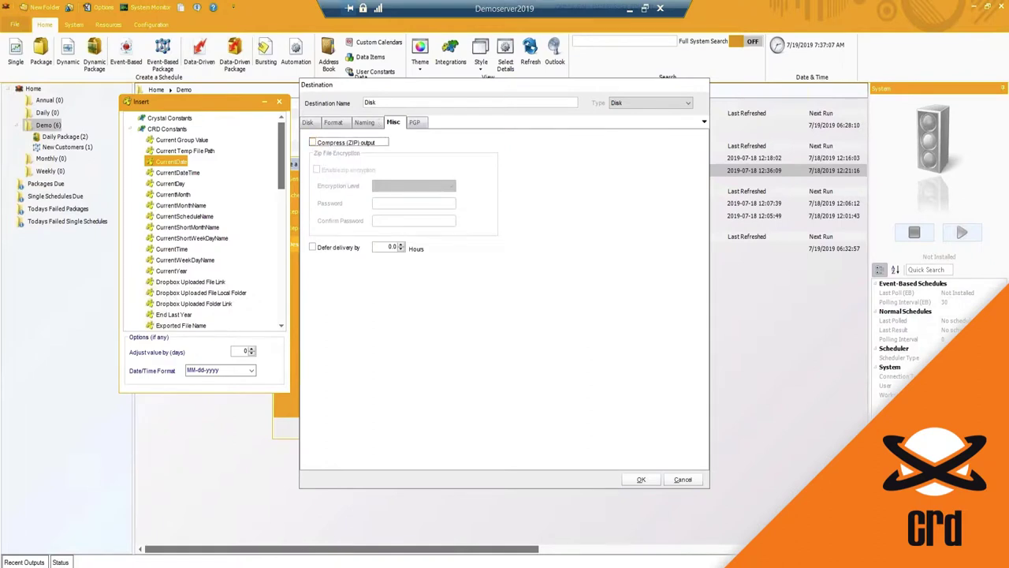
Turn on PGP encryption and review the Disk, Naming, Misc and PGP tabs.
left_click(414, 123)
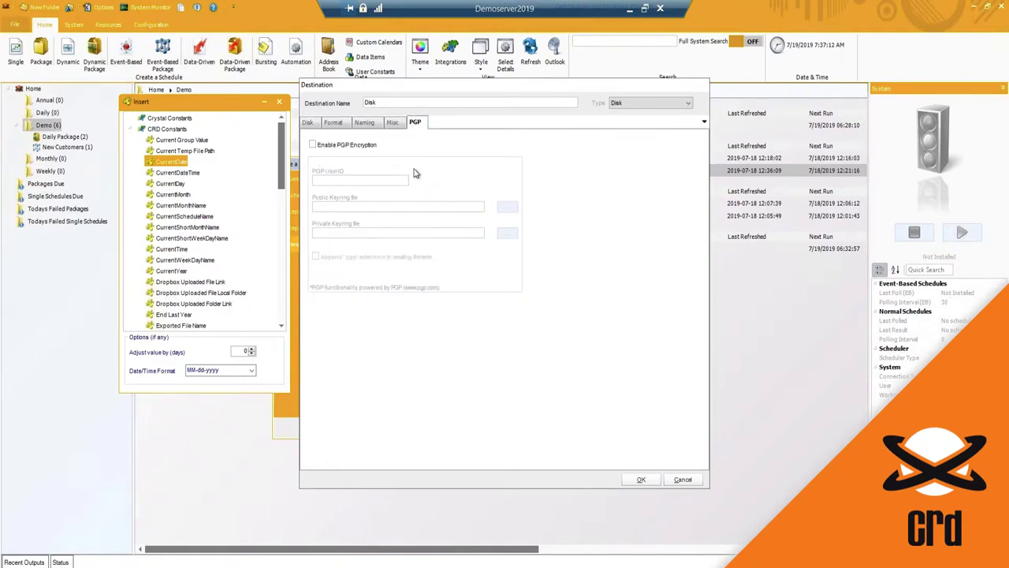
left_click(361, 146)
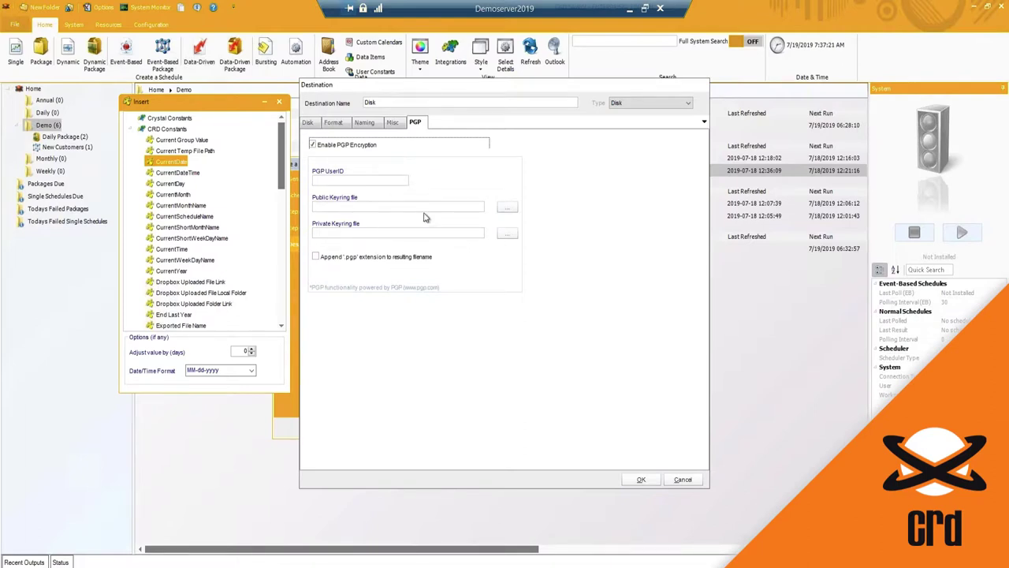
left_click(308, 122)
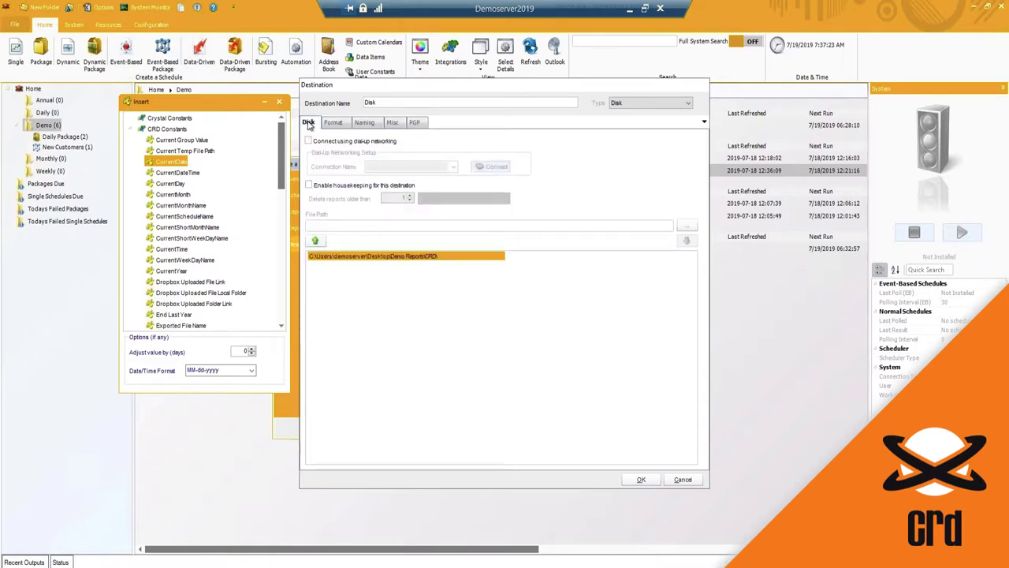
left_click(371, 124)
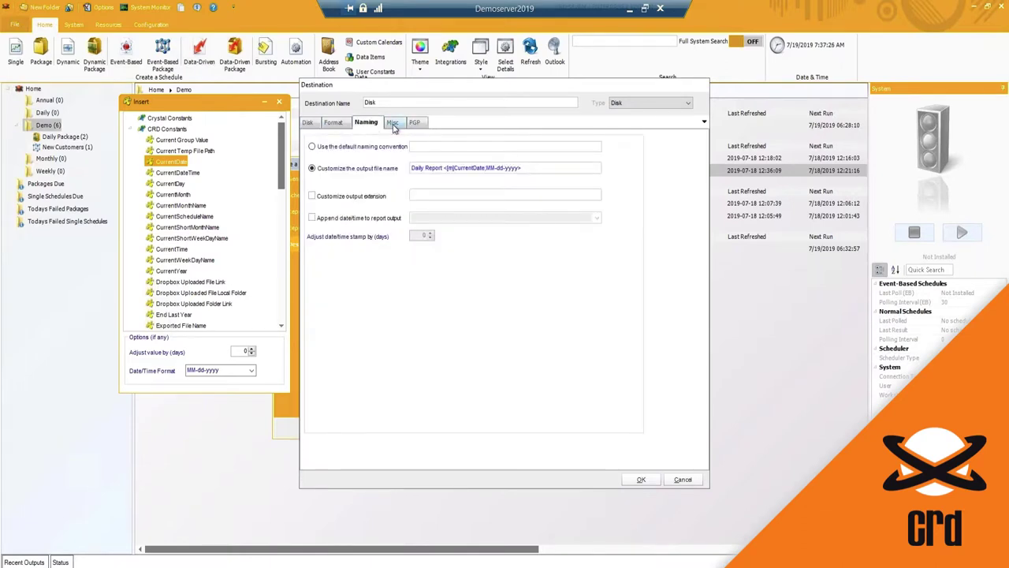
left_click(394, 123)
left_click(419, 124)
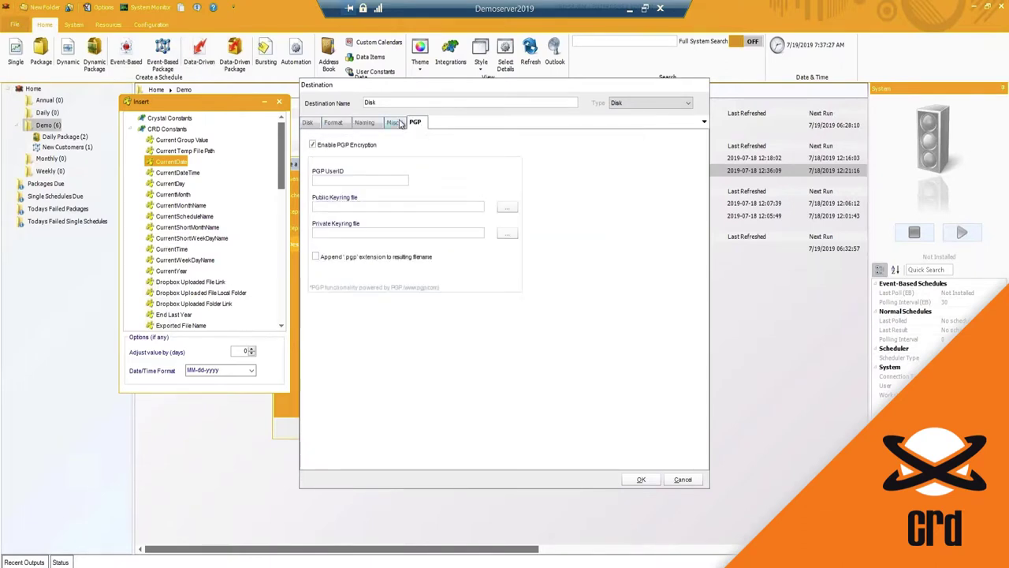
left_click(376, 124)
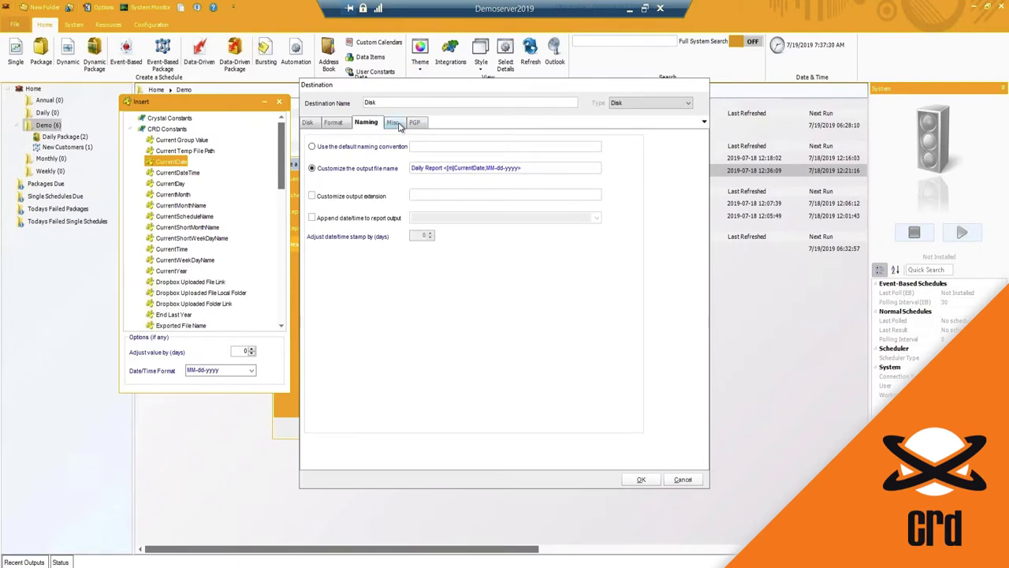
left_click(398, 124)
left_click(375, 124)
left_click(414, 123)
Switch PGP encryption back off and save the Disk destination.
left_click(309, 123)
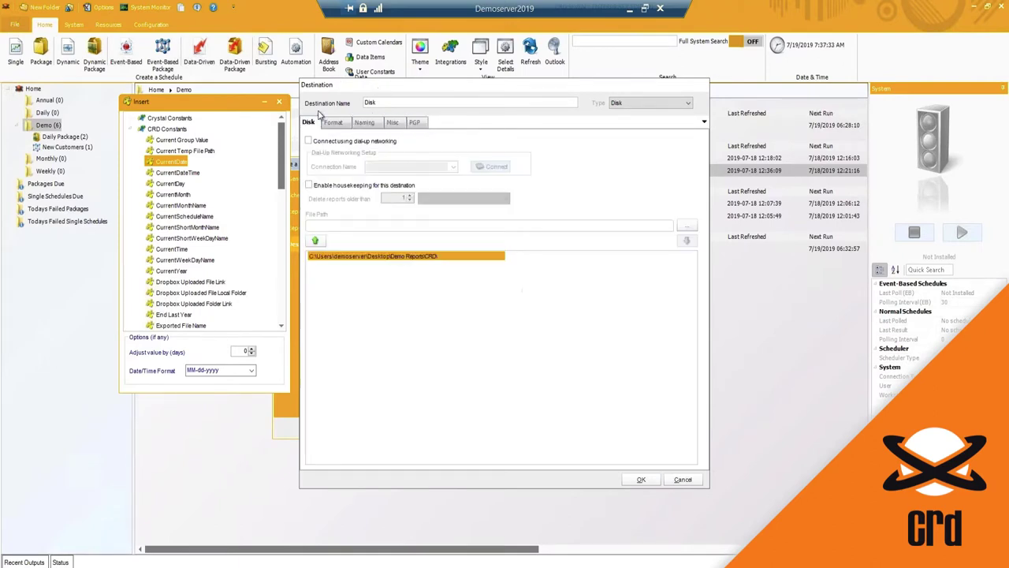
left_click(415, 122)
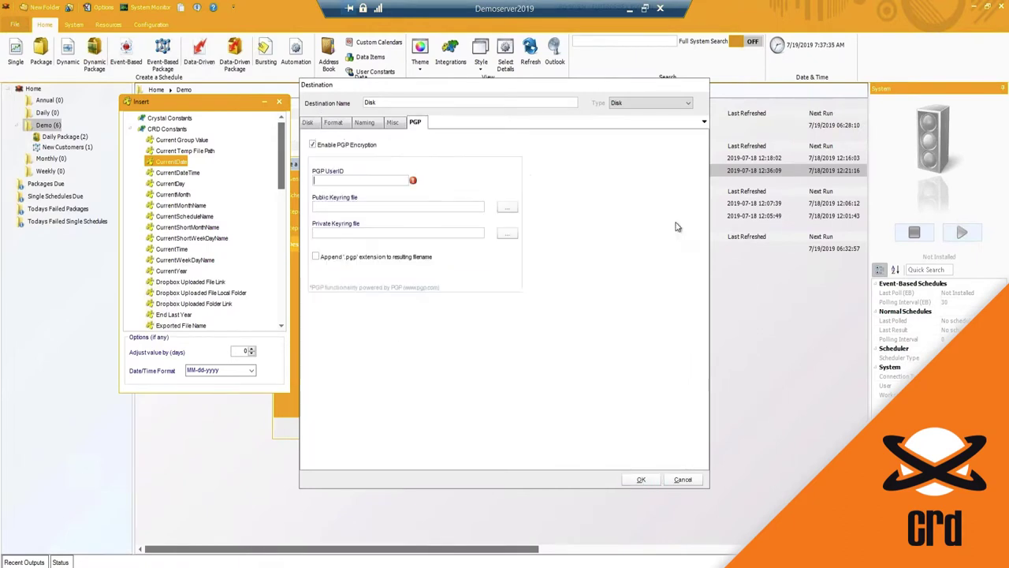
left_click(313, 146)
left_click(308, 123)
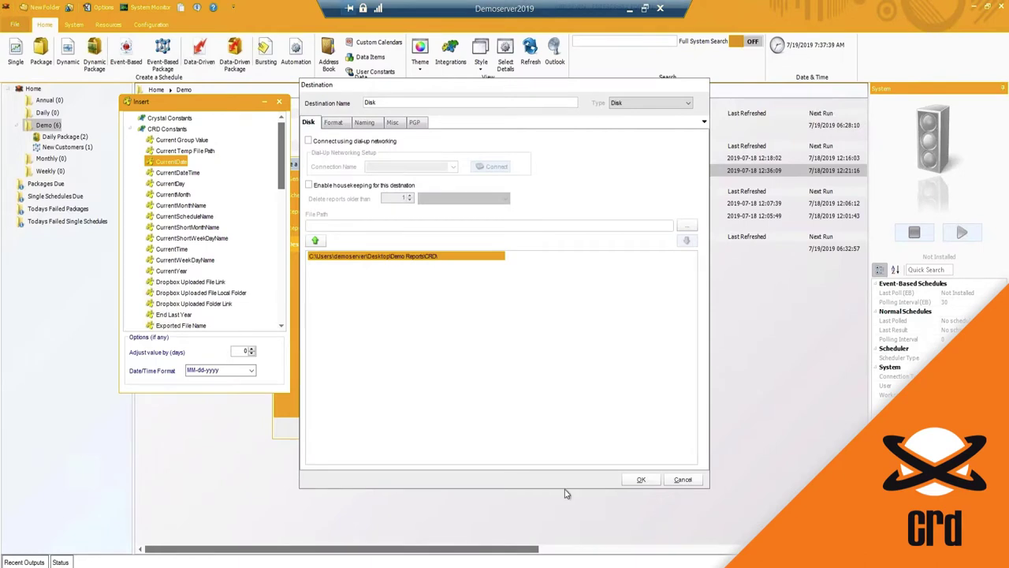
left_click(642, 480)
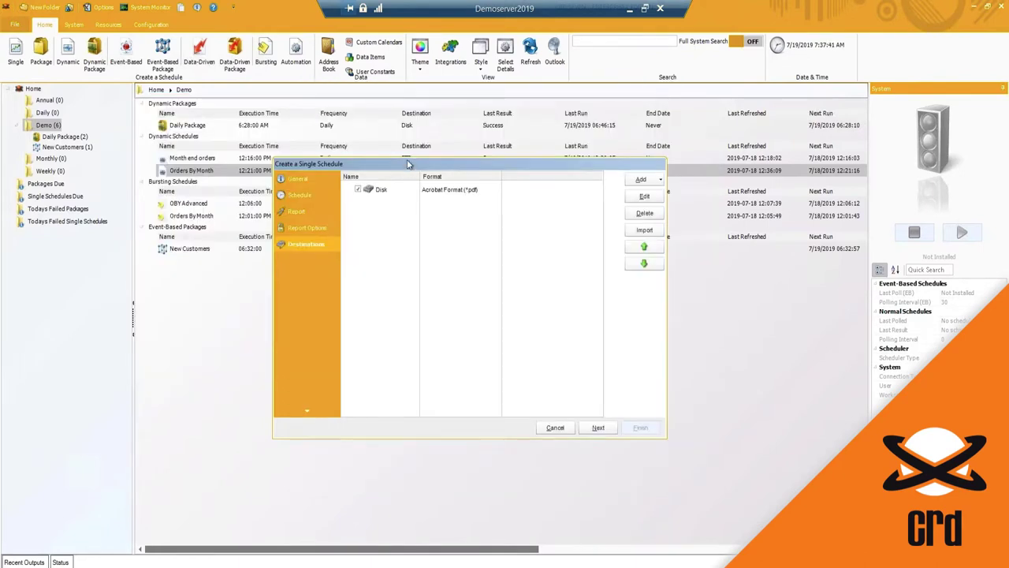
Import the existing Slack destination so the schedule lists both Disk and Slack.
left_click_drag(409, 165, 406, 160)
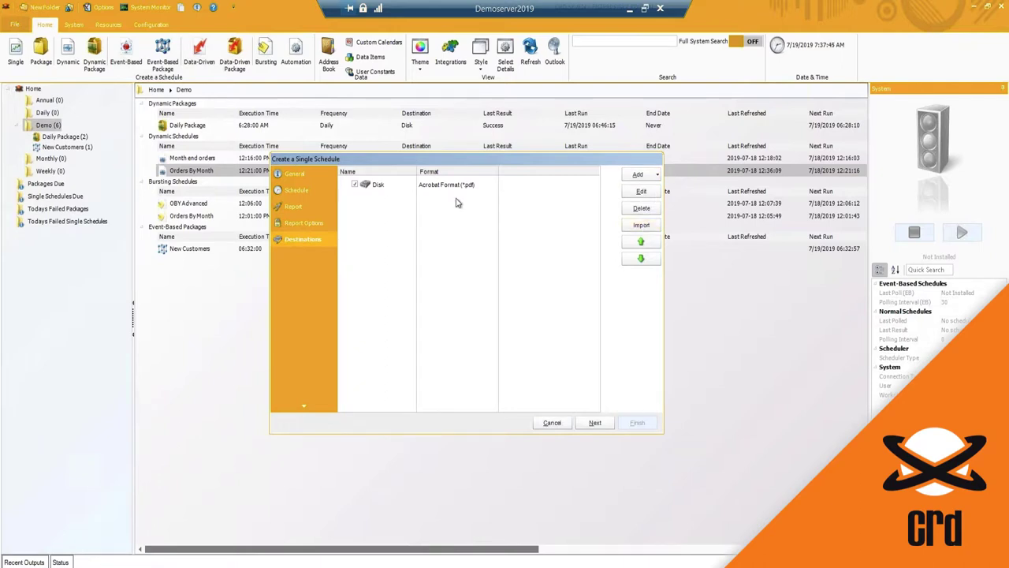
left_click(641, 226)
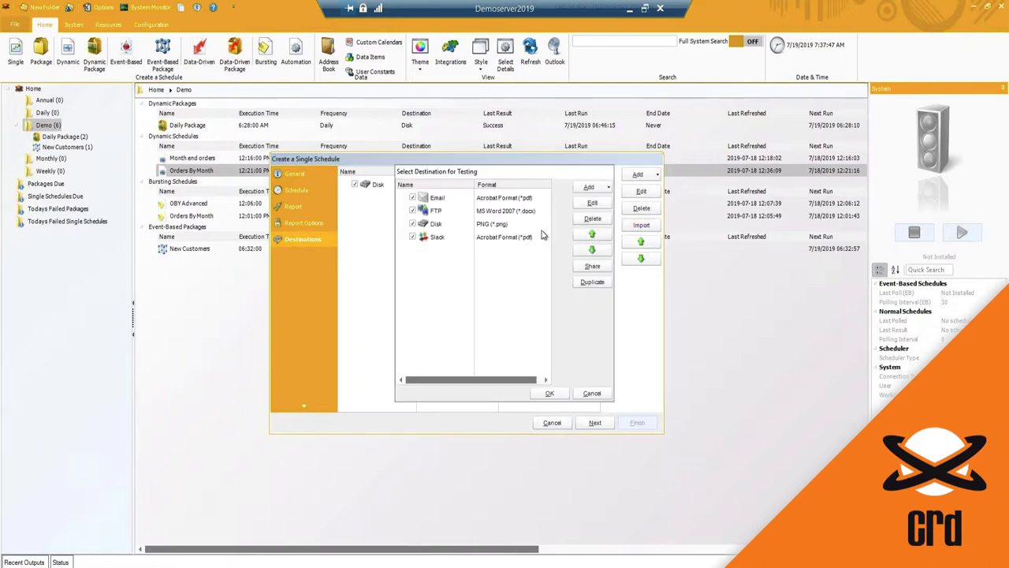
left_click_drag(501, 164, 521, 198)
left_click(474, 211)
left_click(467, 248)
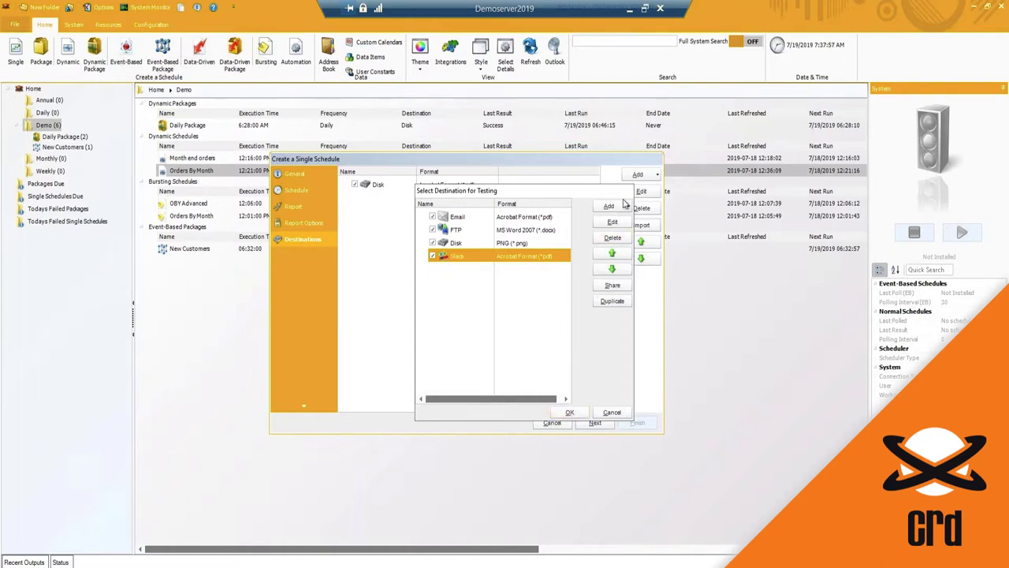
double_click(541, 263)
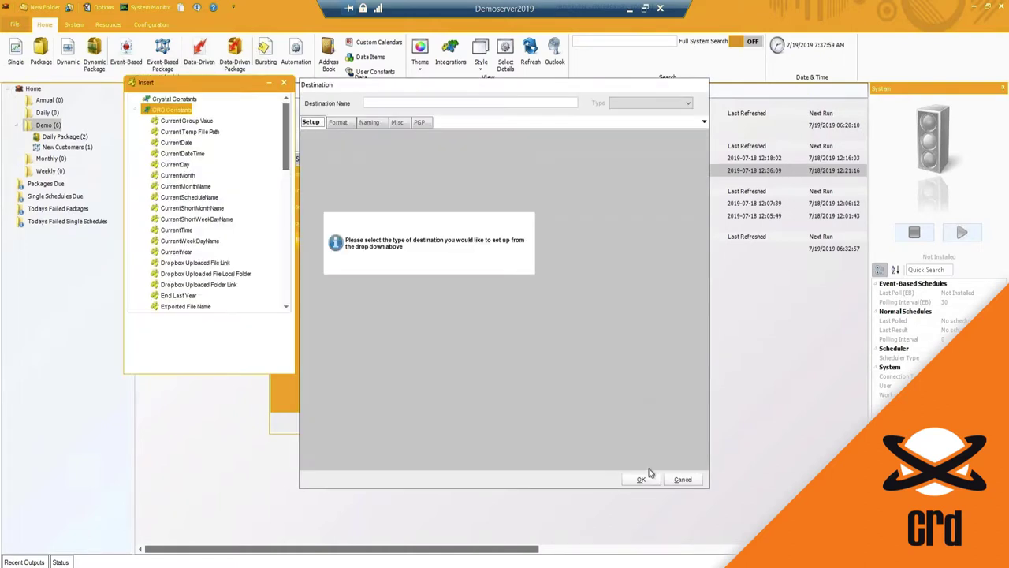
left_click(679, 479)
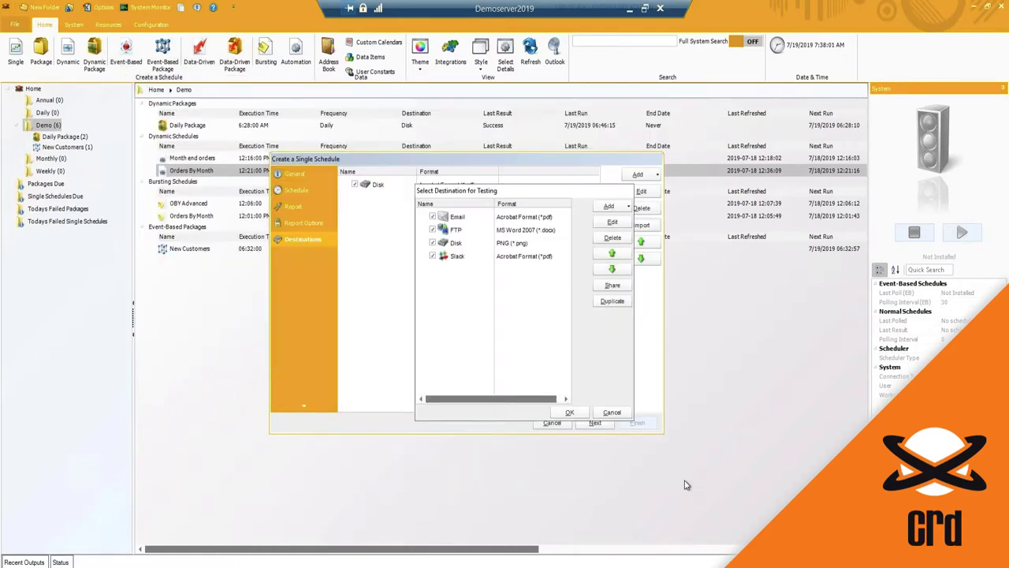
left_click(490, 259)
left_click(573, 413)
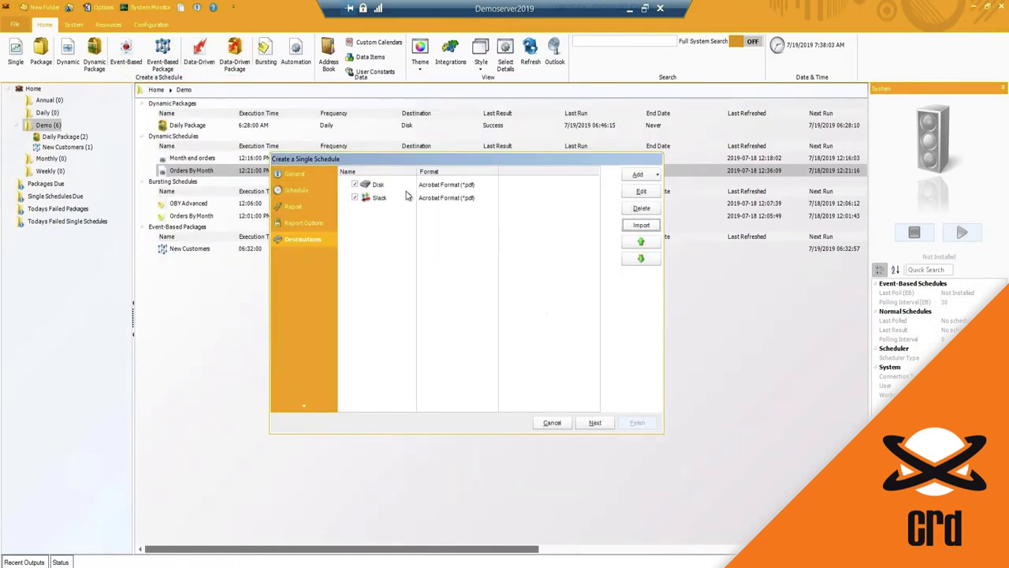
left_click(405, 198)
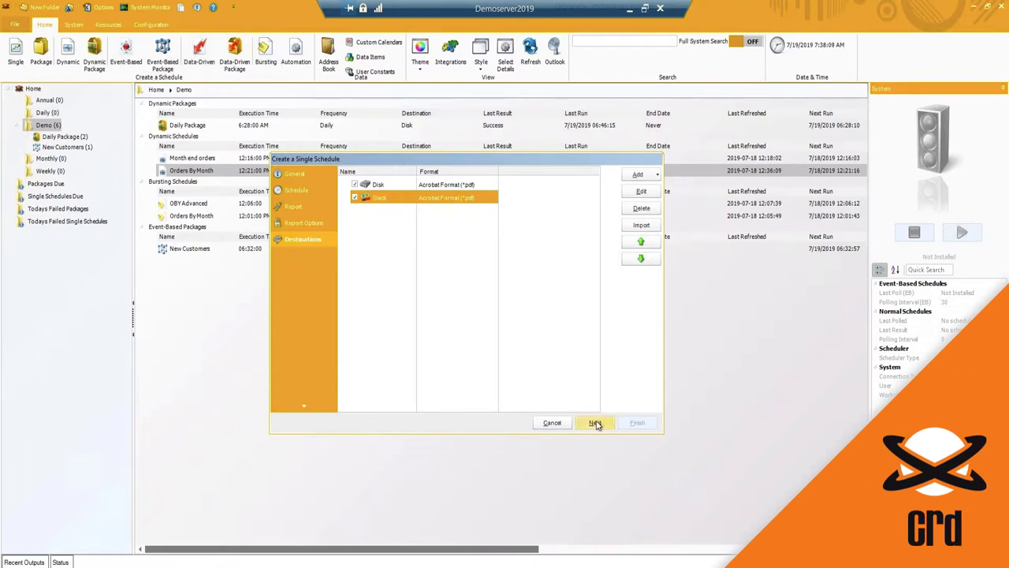
Move to Exception Handling and try editing the retry interval and 30.00-minute timeout.
left_click(595, 423)
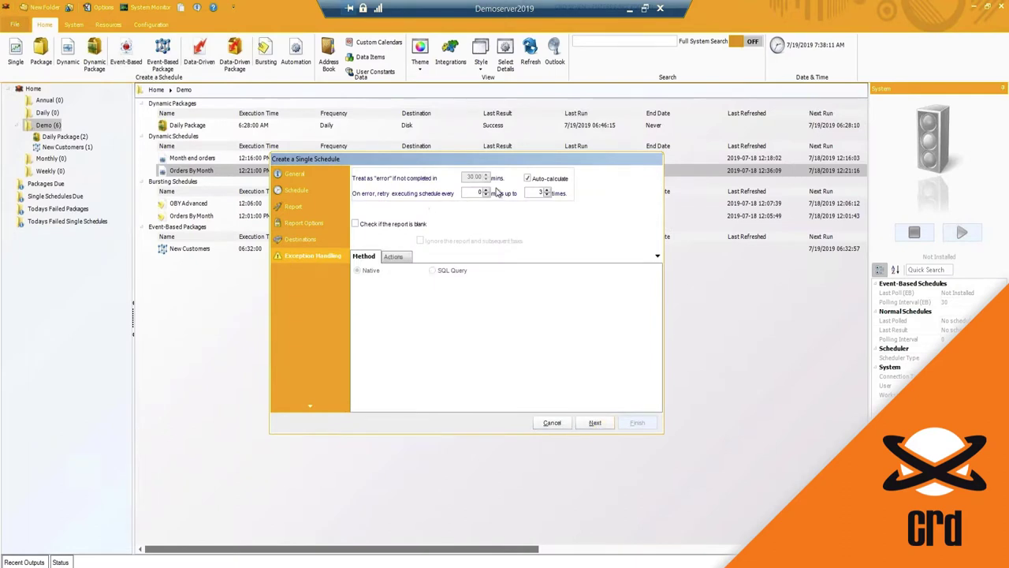
left_click_drag(495, 160, 495, 139)
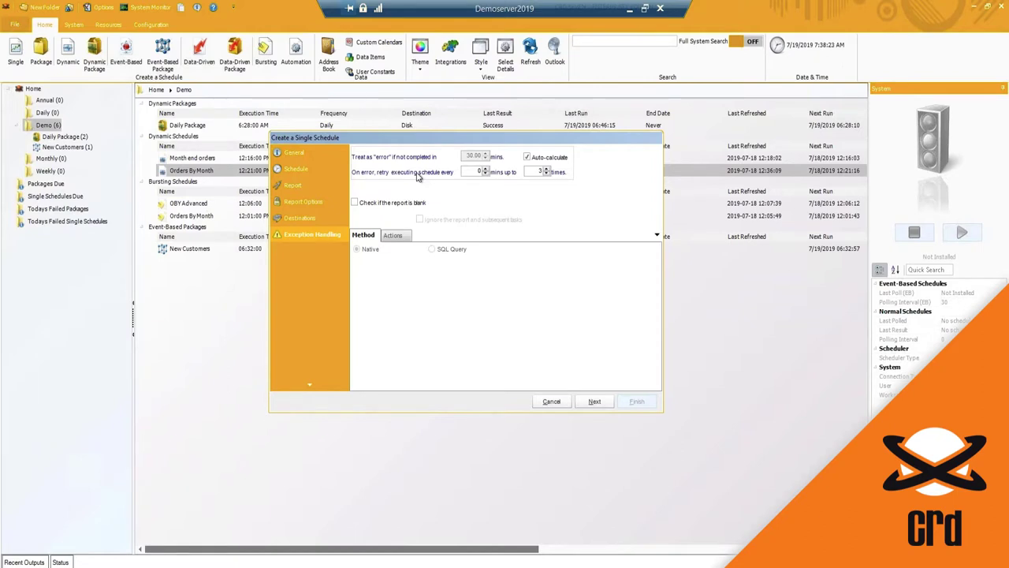
left_click(473, 171)
left_click_drag(473, 171, 543, 171)
type("0")
left_click(526, 157)
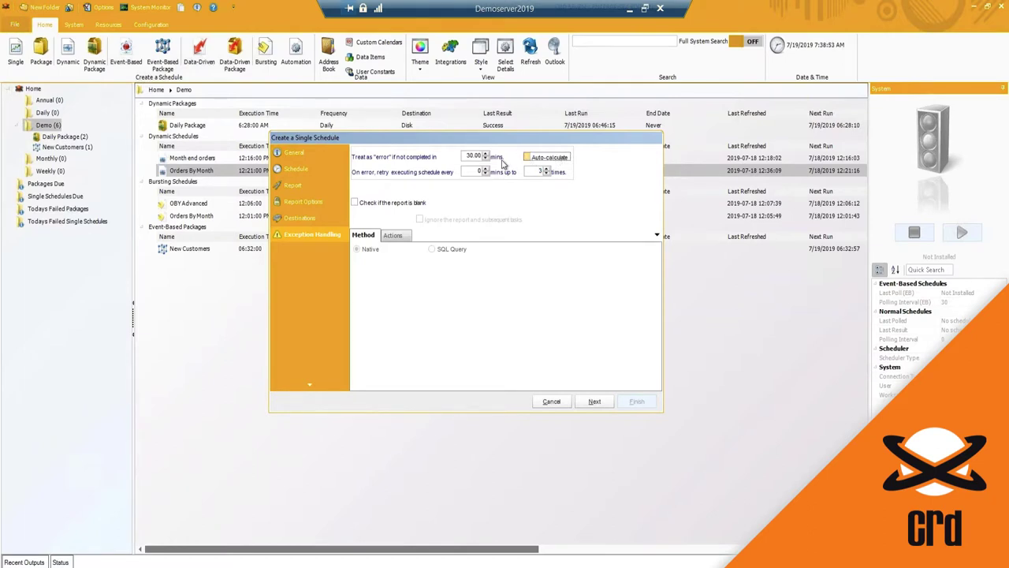
left_click(467, 156)
double_click(468, 156)
left_click(475, 156)
double_click(475, 156)
left_click(475, 157)
Set retries to 1 time every 5 minutes and re-enable Auto-calculate.
left_click(547, 174)
left_click(479, 171)
type("5")
left_click(527, 157)
Tick 'Check if the report is blank' and 'Ignore the report and subsequent tasks'.
left_click(368, 204)
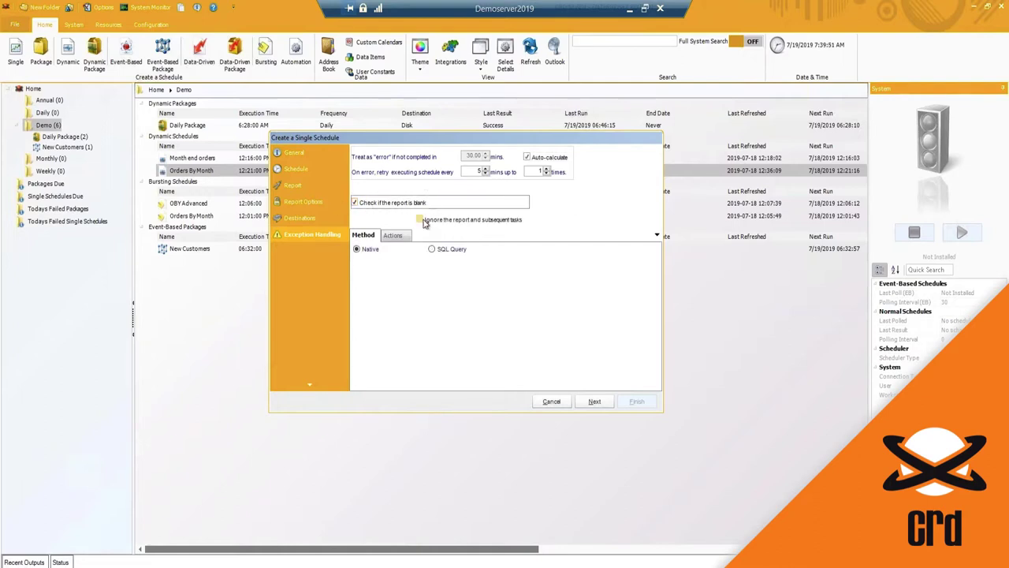
left_click(420, 220)
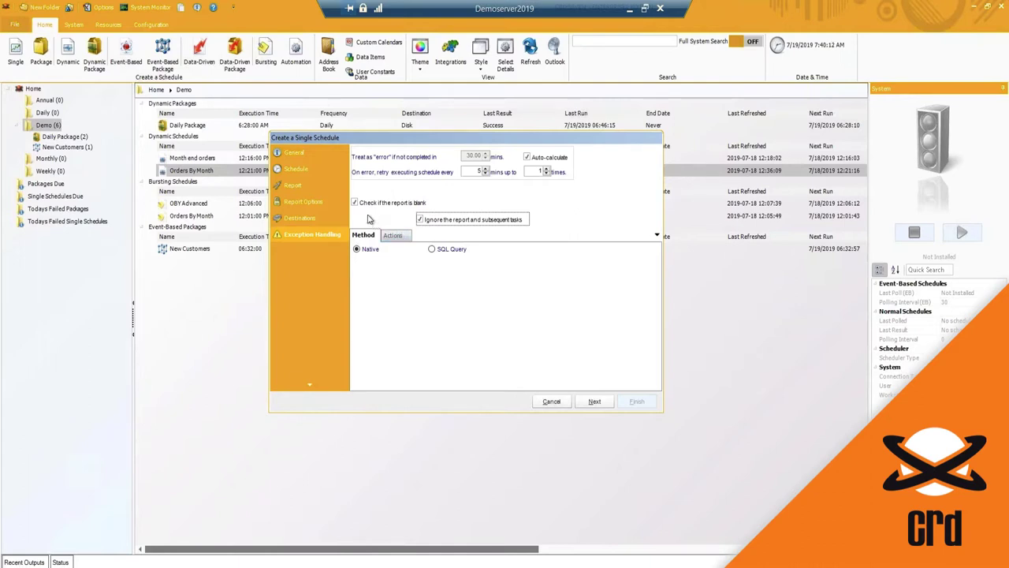
Switch the blank check to SQL Query and pick DSN CRD Samples with table Categories.
left_click(431, 248)
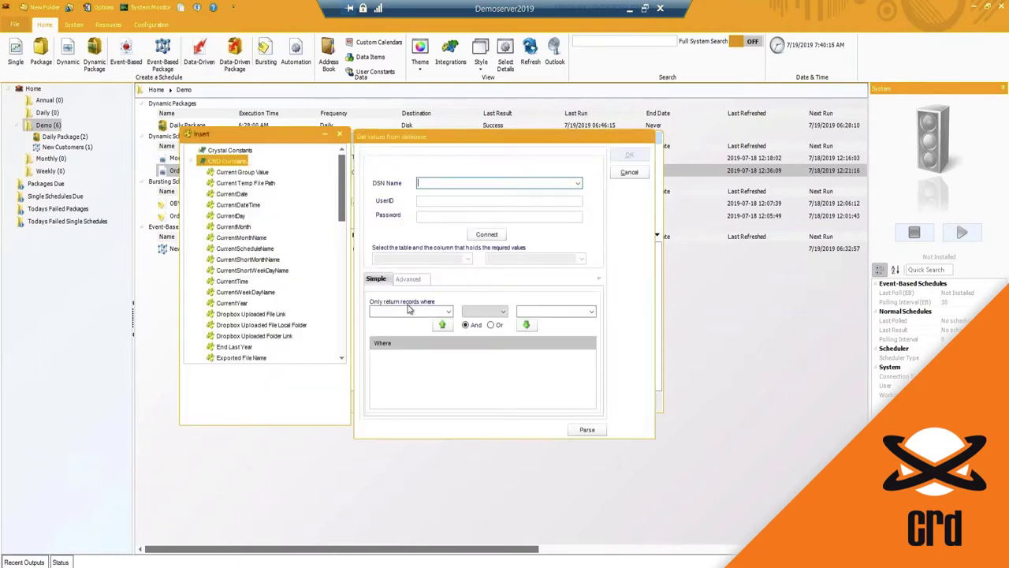
left_click_drag(542, 144, 534, 158)
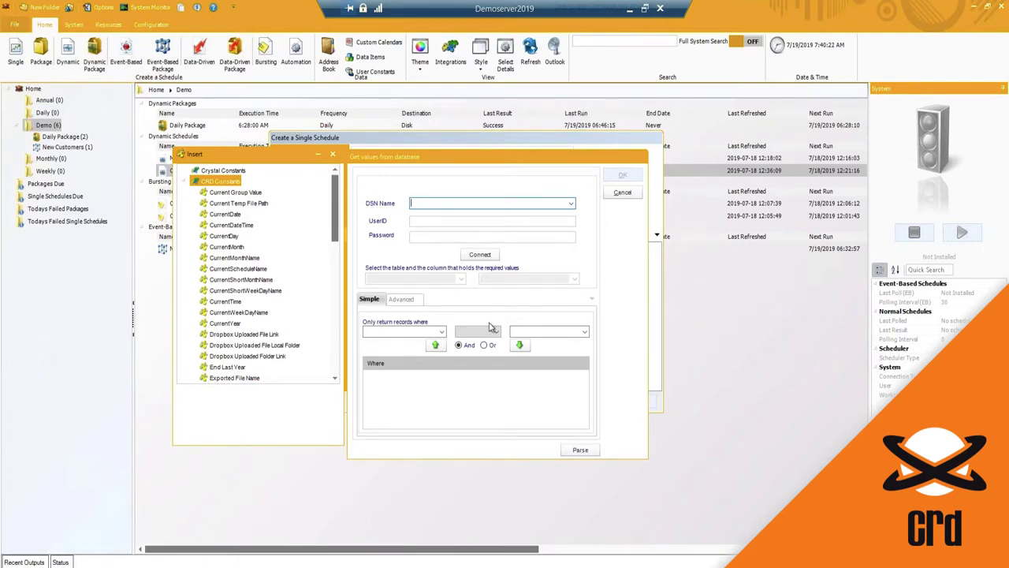
left_click(570, 203)
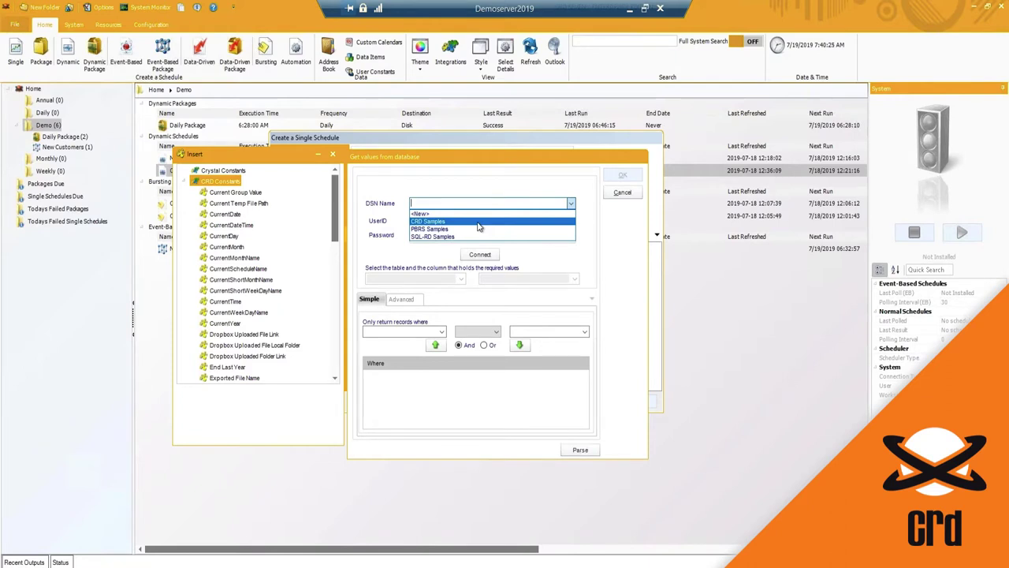
left_click(478, 224)
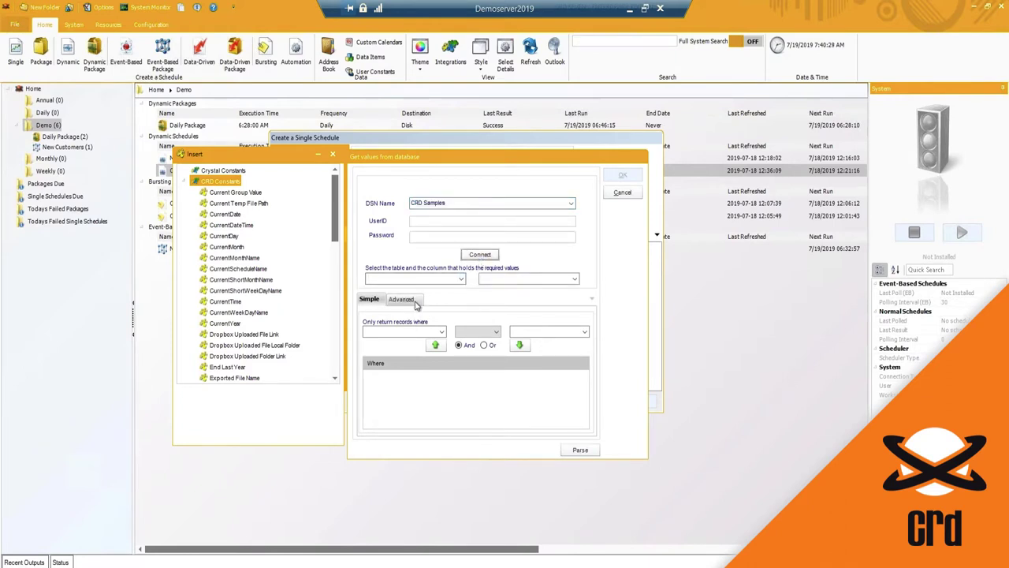
left_click(438, 278)
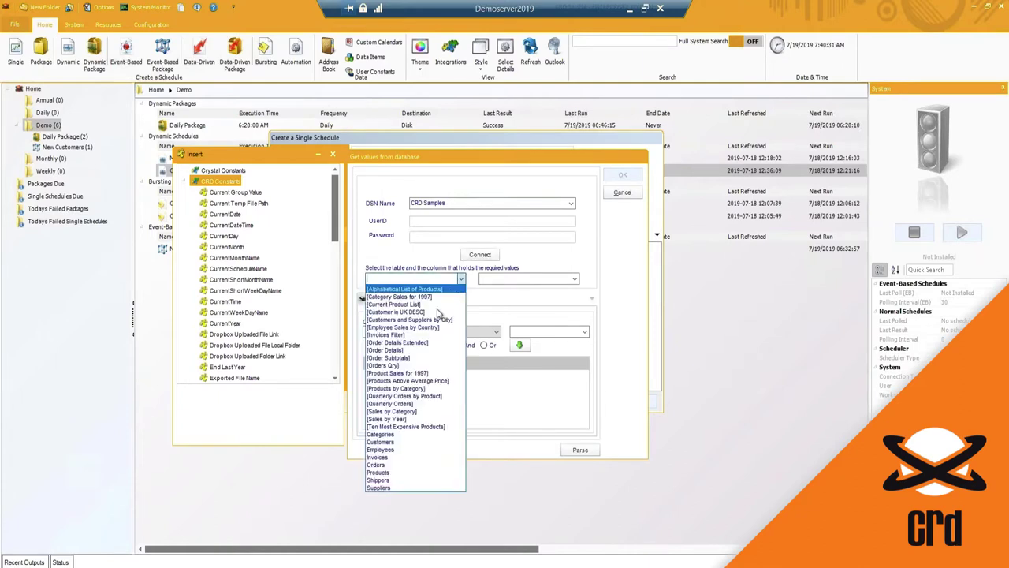
left_click(409, 435)
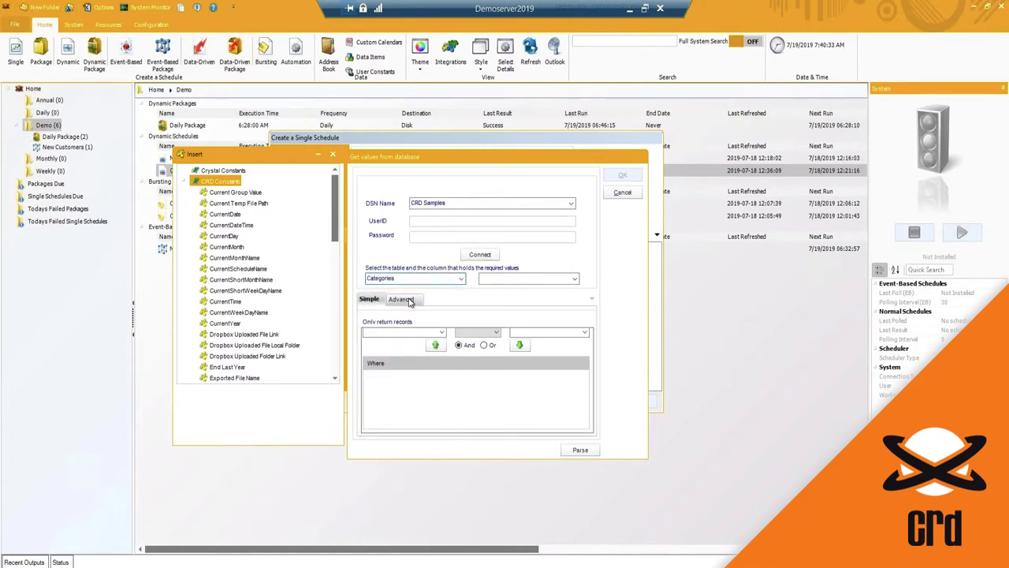
left_click(402, 300)
key("ctrl+a")
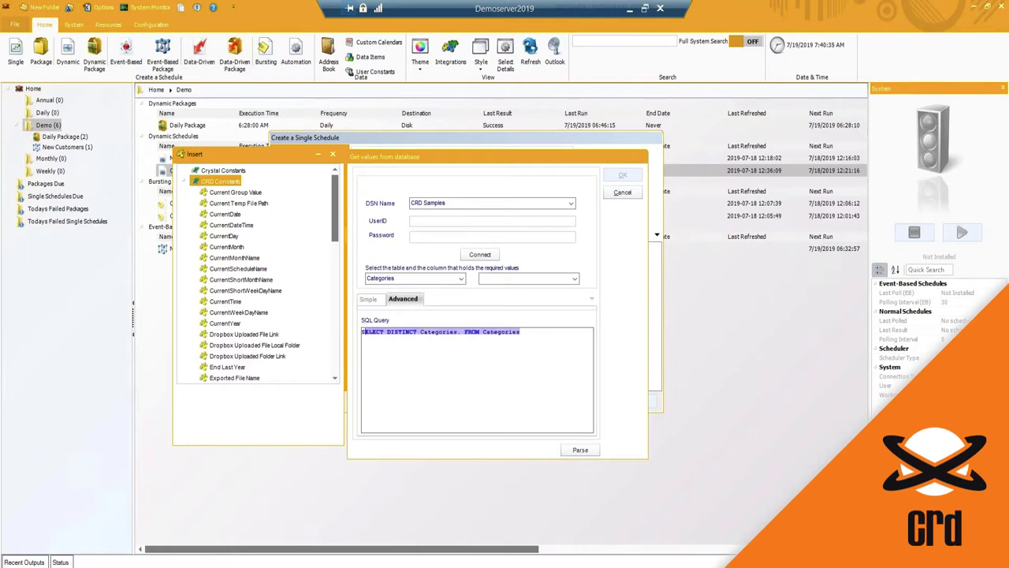
left_click(368, 300)
left_click(538, 327)
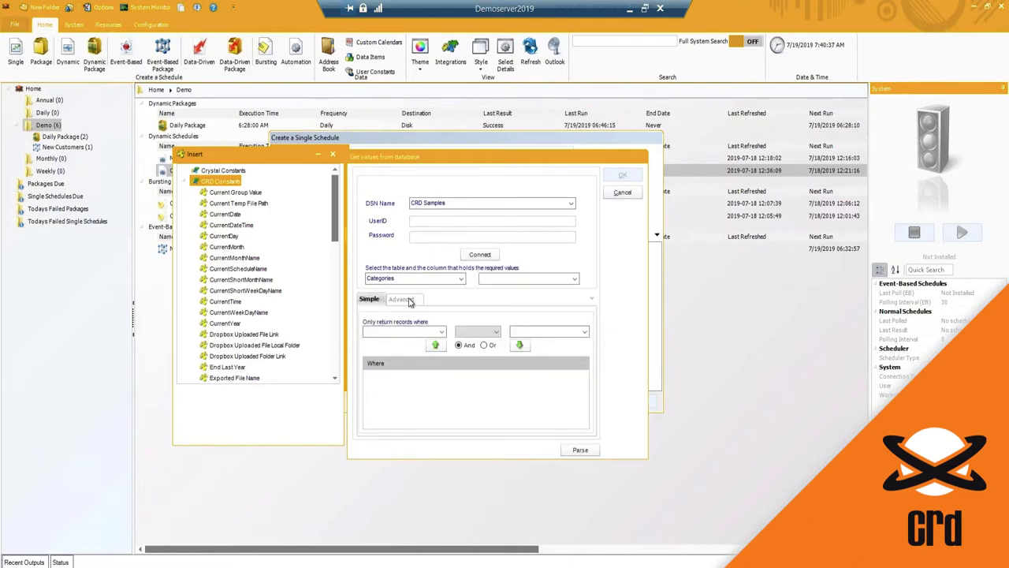
Choose column CategoryID, parse and view the results, then cancel the lookup.
left_click(574, 278)
left_click(500, 293)
left_click(578, 455)
left_click(513, 326)
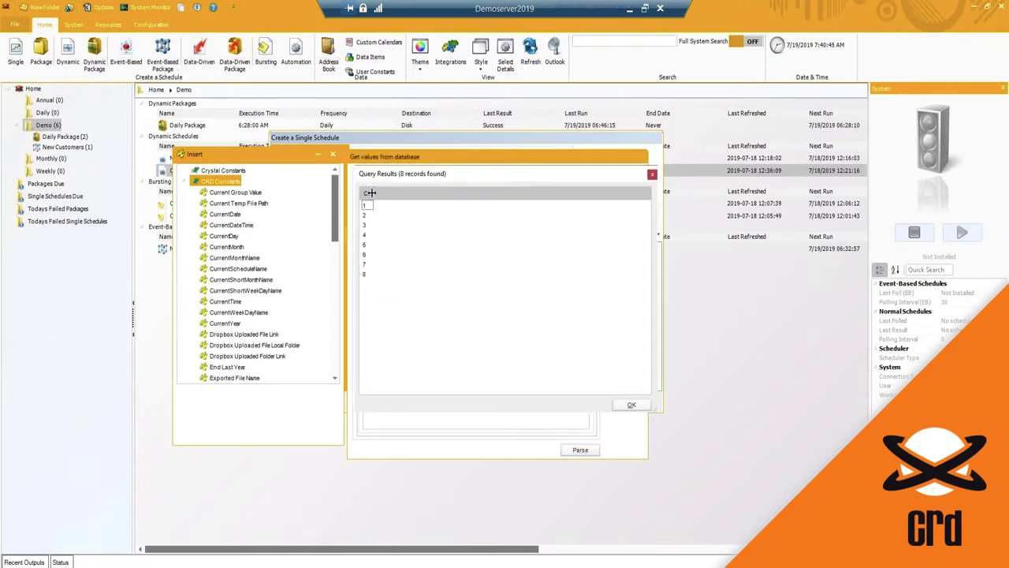
double_click(400, 190)
left_click(652, 176)
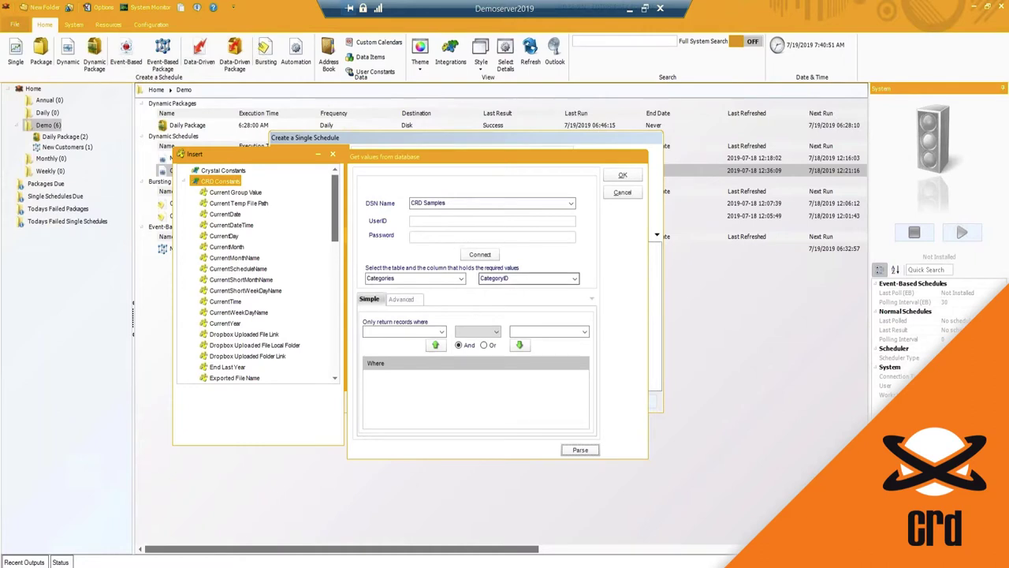
left_click(622, 193)
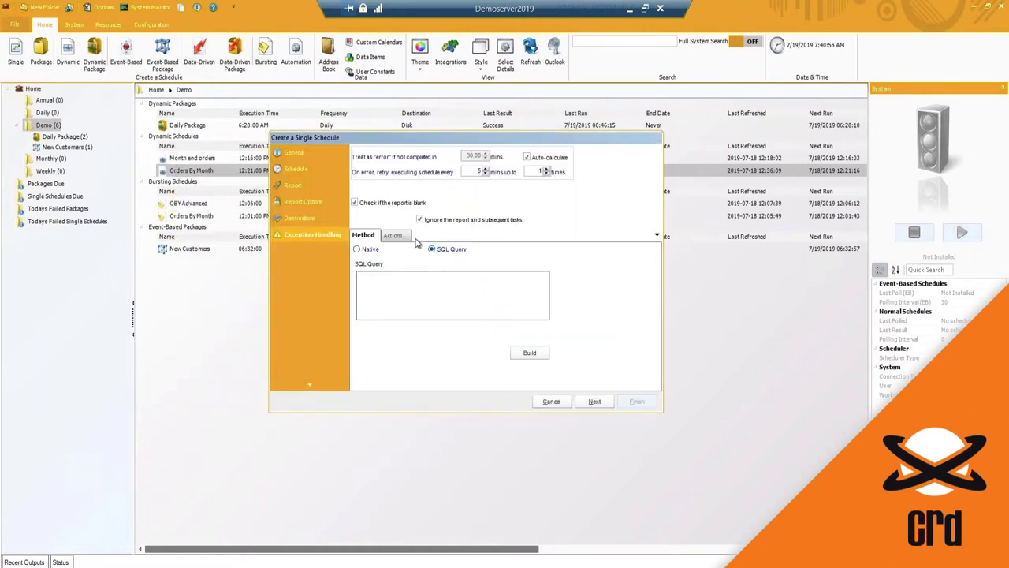
Uncheck the blank-report check, advance to Custom Tasks and scroll its task list.
left_click(354, 203)
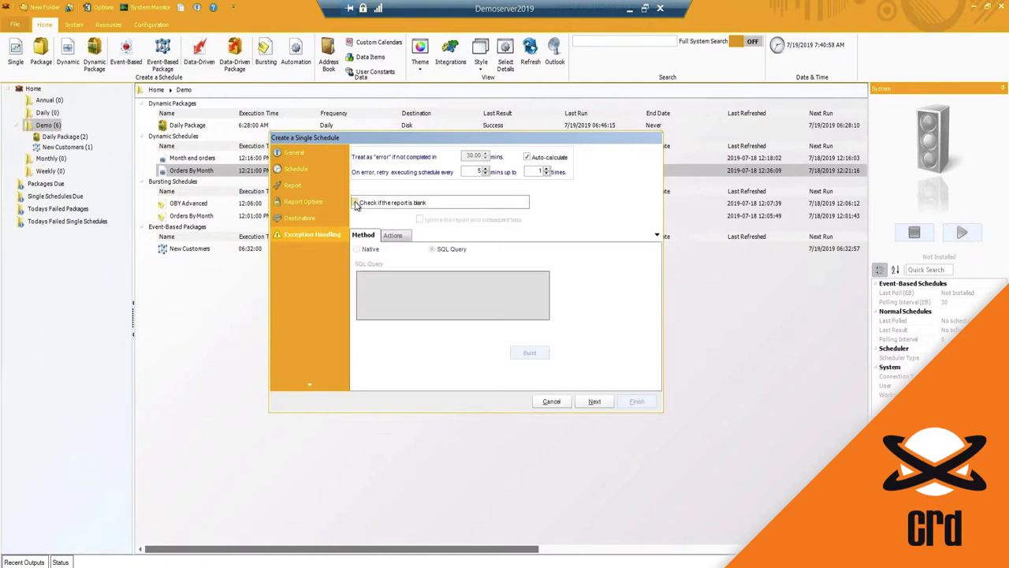
left_click(594, 401)
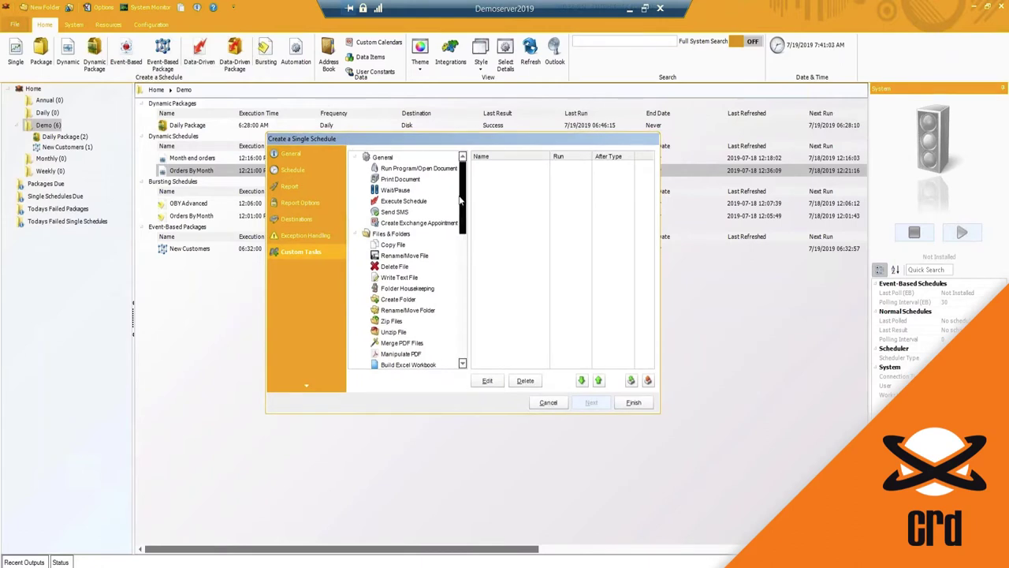
mouse_move(461, 201)
left_mouse_down()
mouse_move(461, 340)
mouse_move(461, 189)
left_mouse_up()
left_click_drag(385, 142, 382, 147)
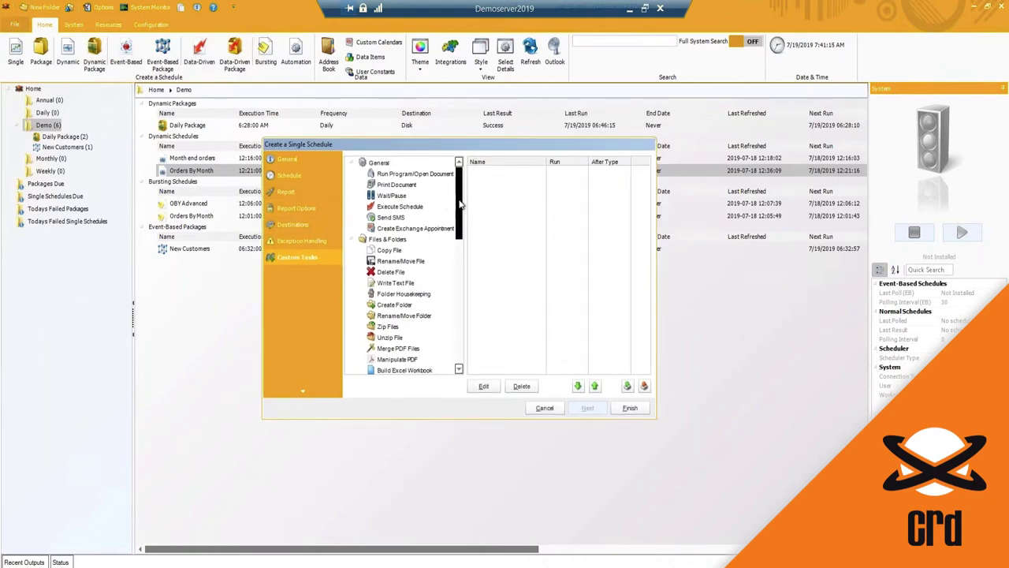
left_click_drag(462, 208, 457, 294)
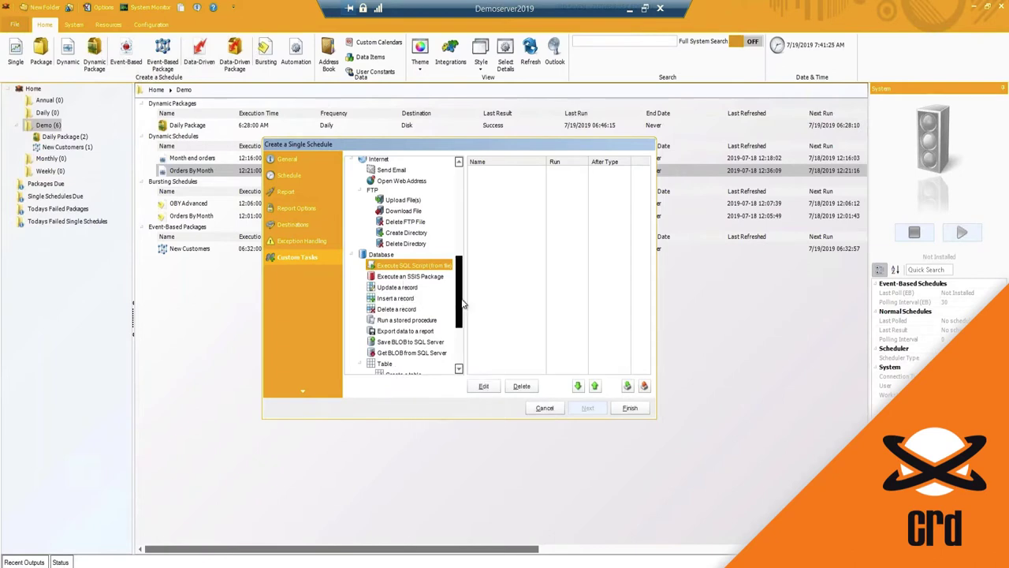
left_click_drag(460, 290, 462, 238)
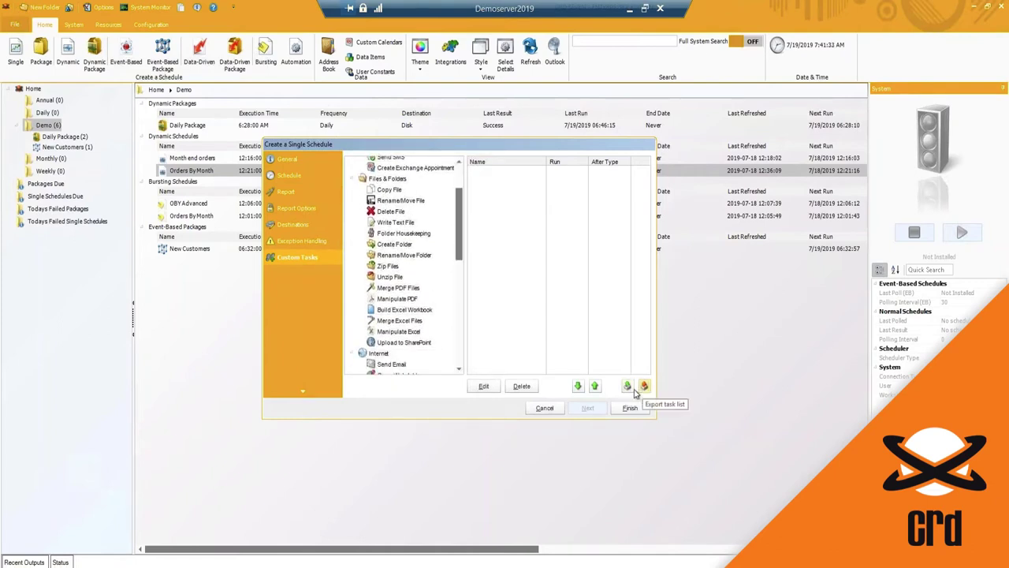
Try loading a saved task list, then close the empty task list manager.
left_click(627, 386)
left_click(651, 410)
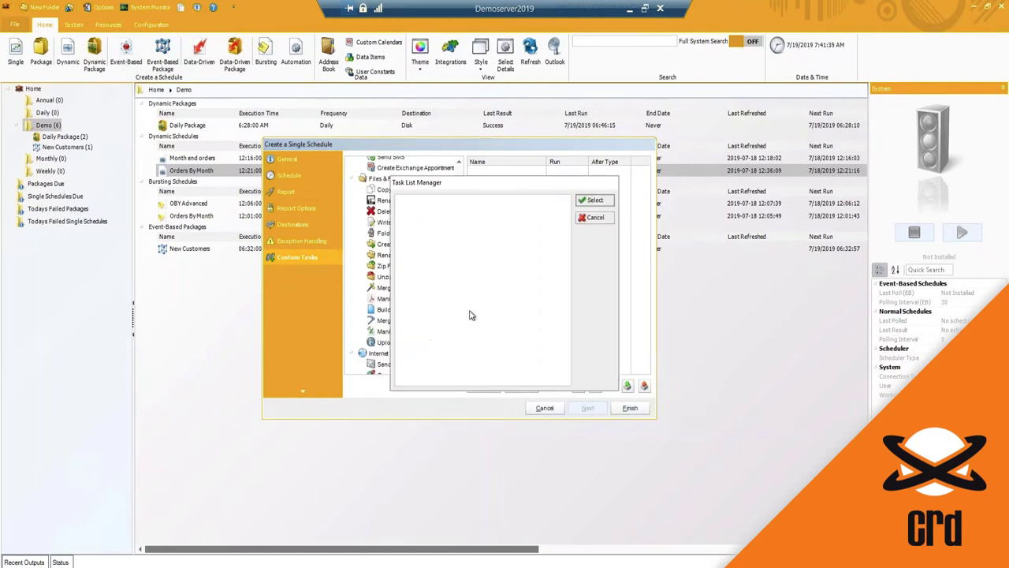
left_click(618, 221)
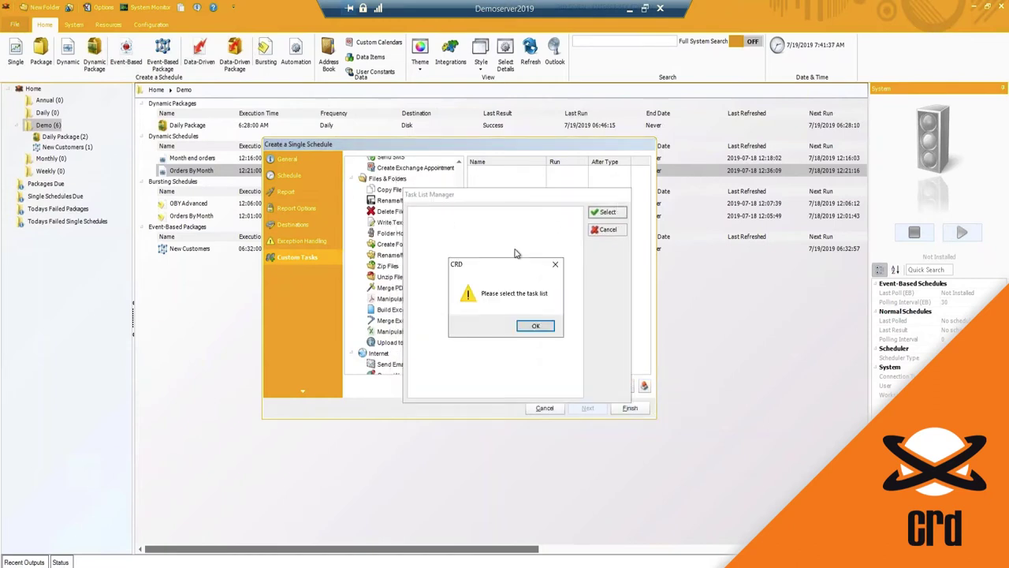
left_click(534, 326)
left_click(609, 230)
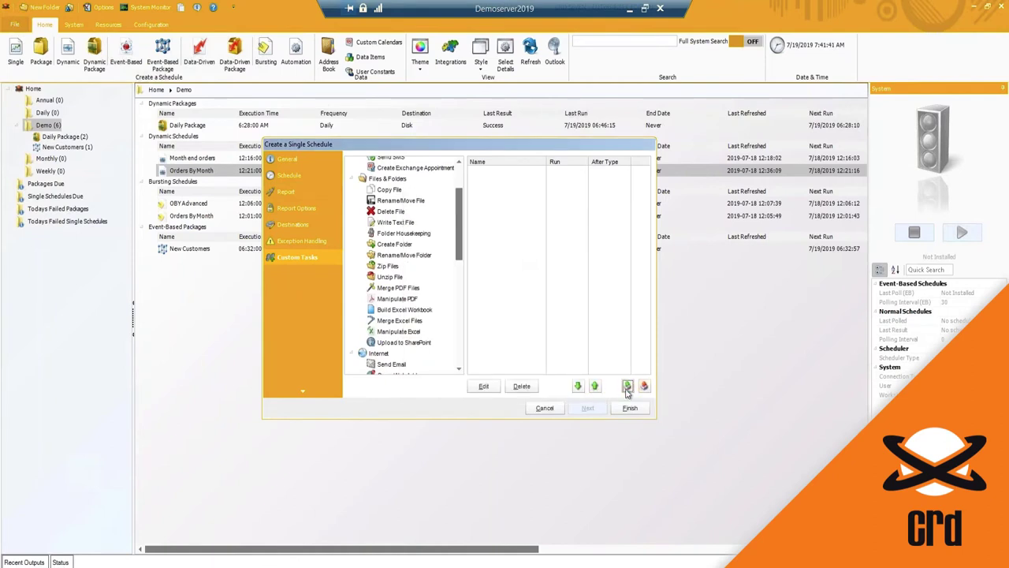
Add the Insert Records task from the default tasks.
left_click(627, 386)
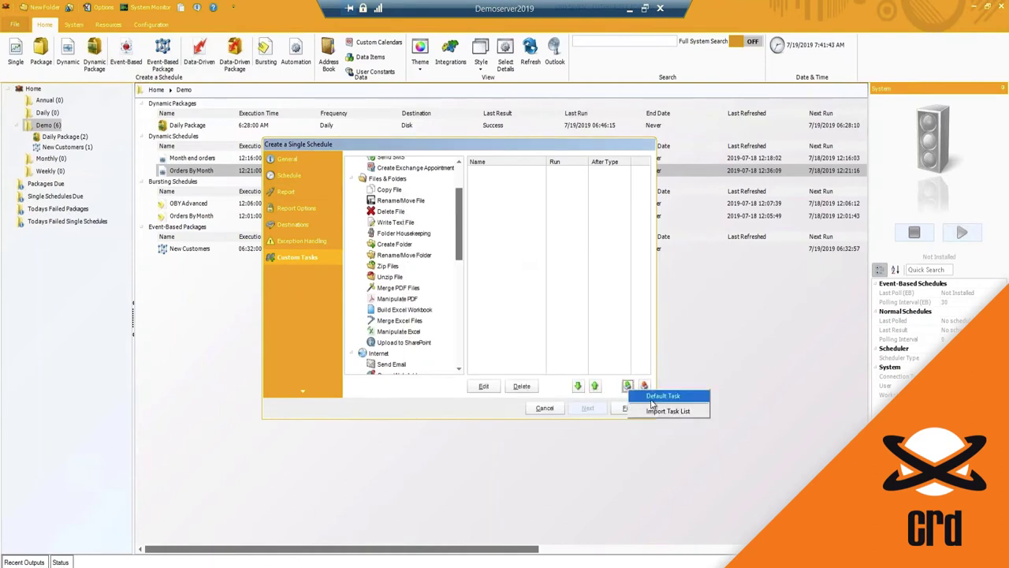
left_click(652, 396)
left_click_drag(509, 195, 447, 210)
left_click(456, 236)
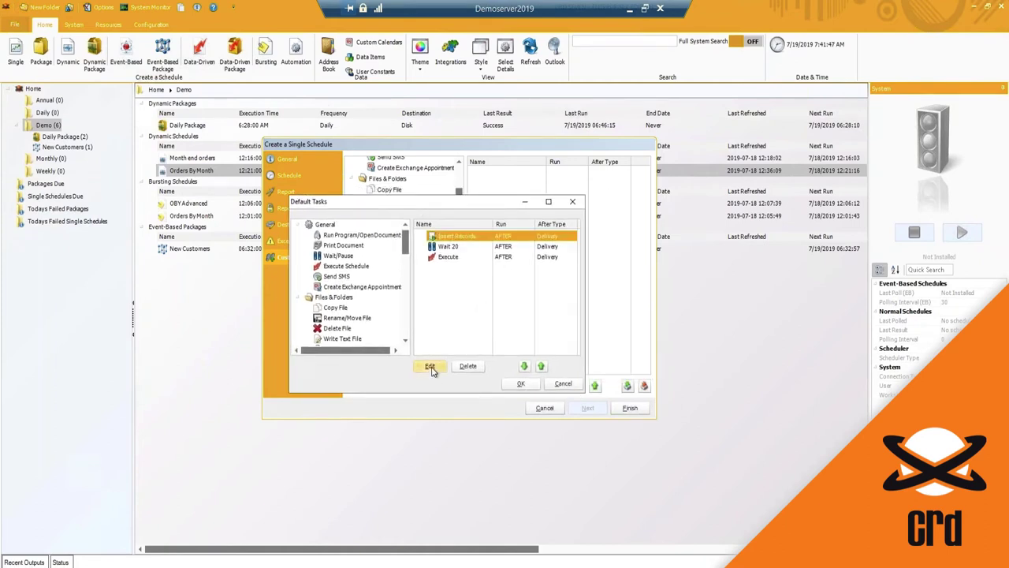
left_click(520, 383)
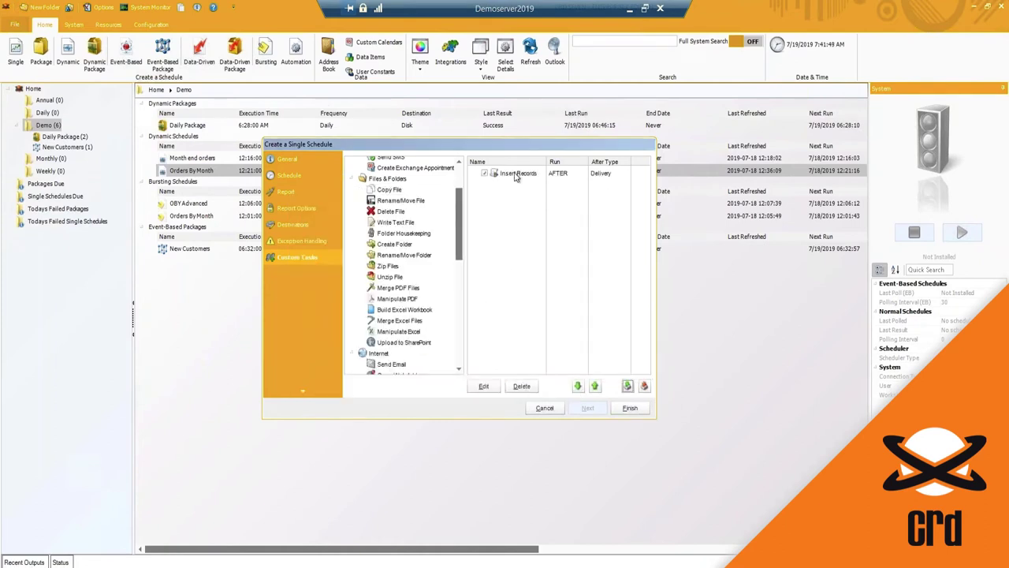
Change the Insert Records task's run timing from after delivery to BEFORE the schedule.
double_click(562, 178)
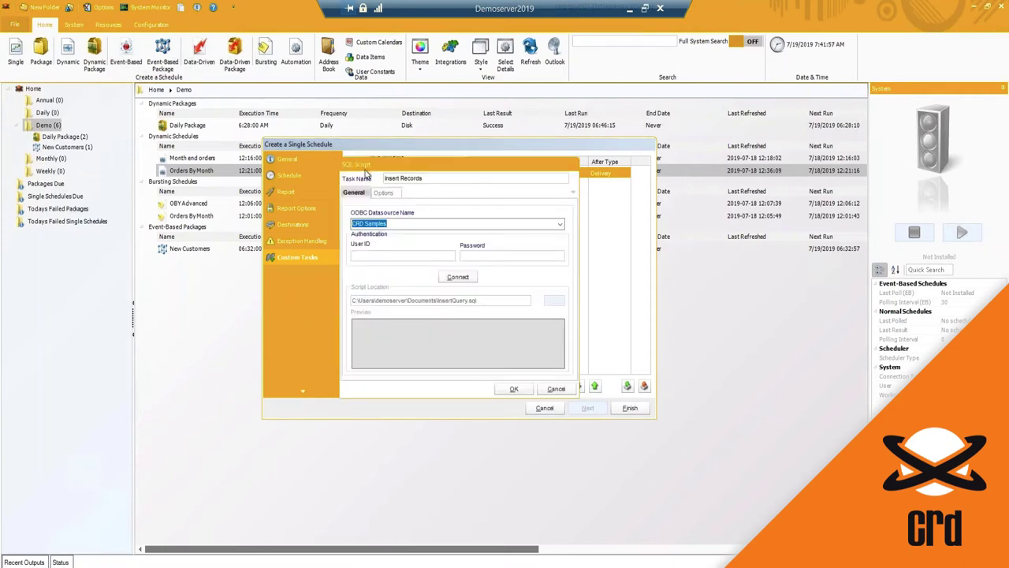
left_click(388, 197)
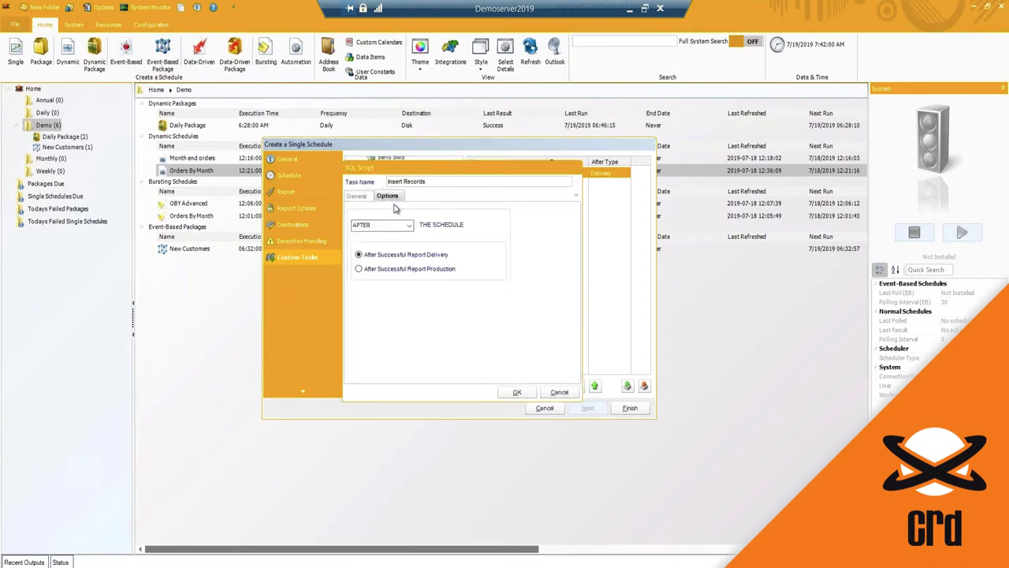
left_click(404, 225)
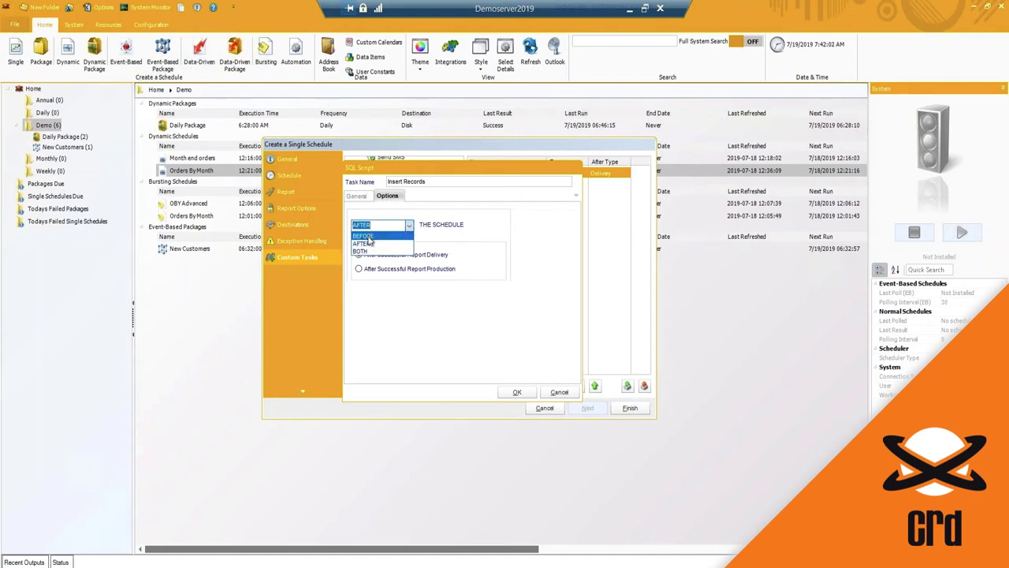
left_click(365, 236)
left_click(386, 223)
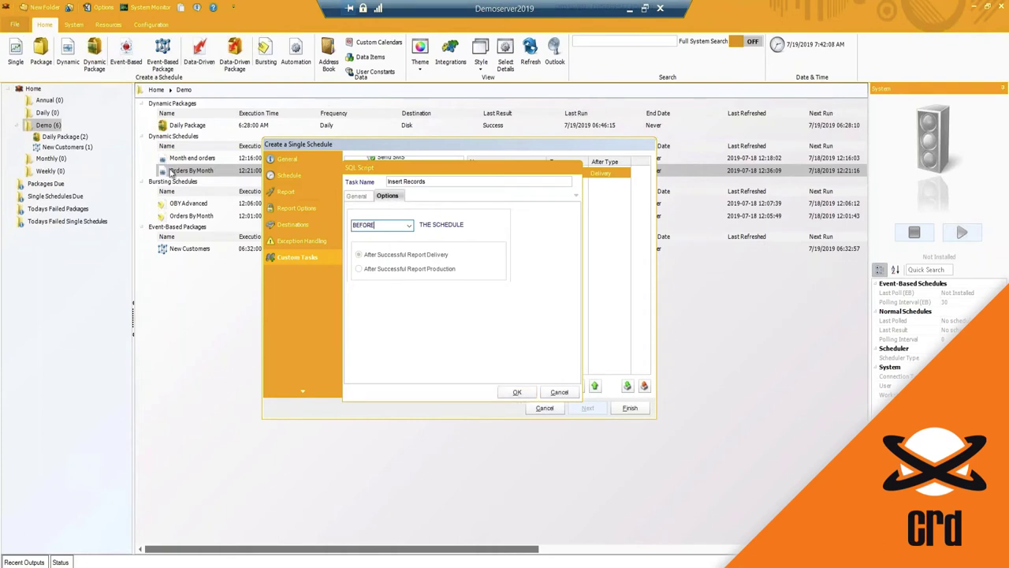
double_click(351, 224)
left_click_drag(526, 172, 537, 216)
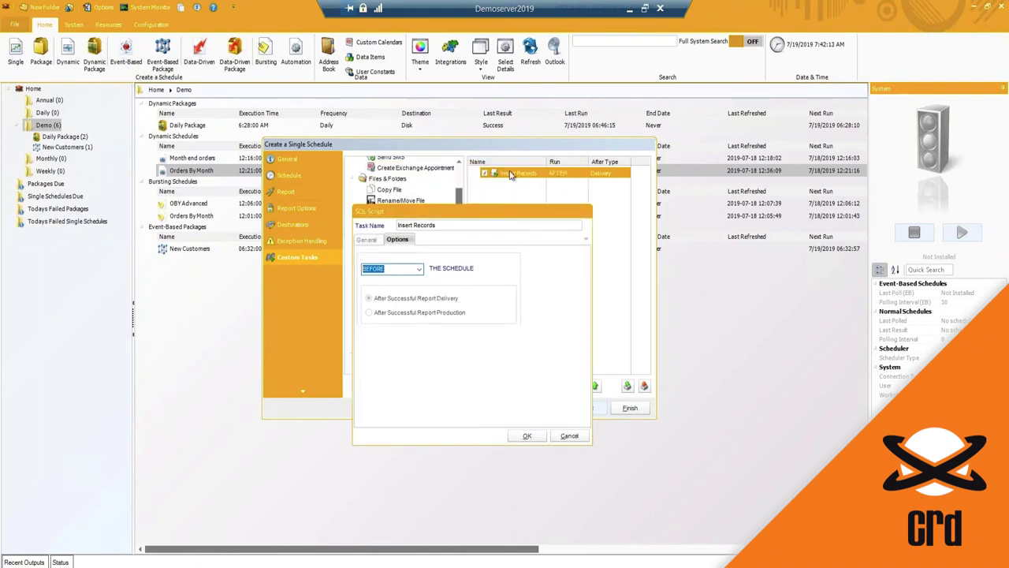
left_click_drag(487, 214, 487, 195)
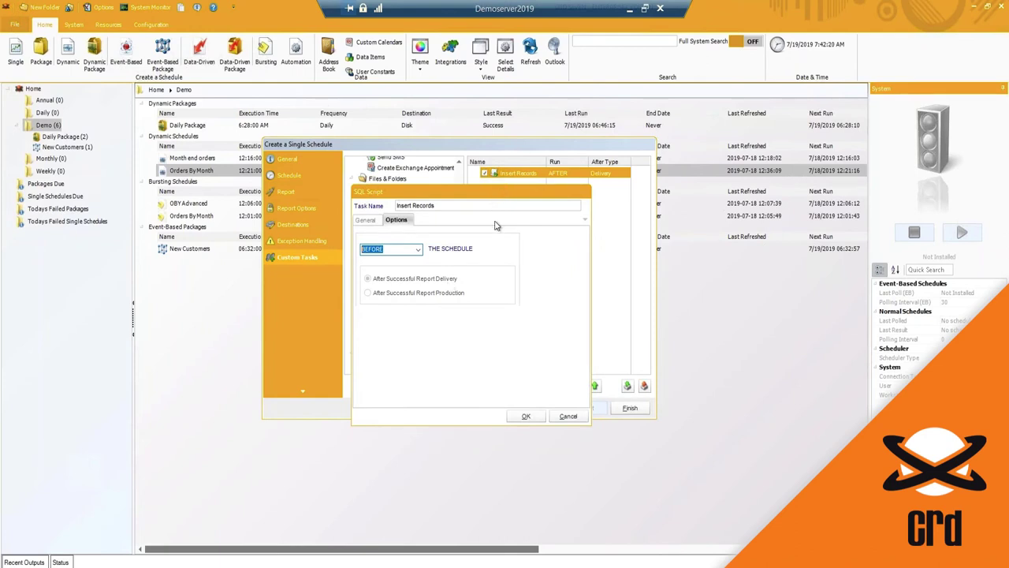
left_click(528, 417)
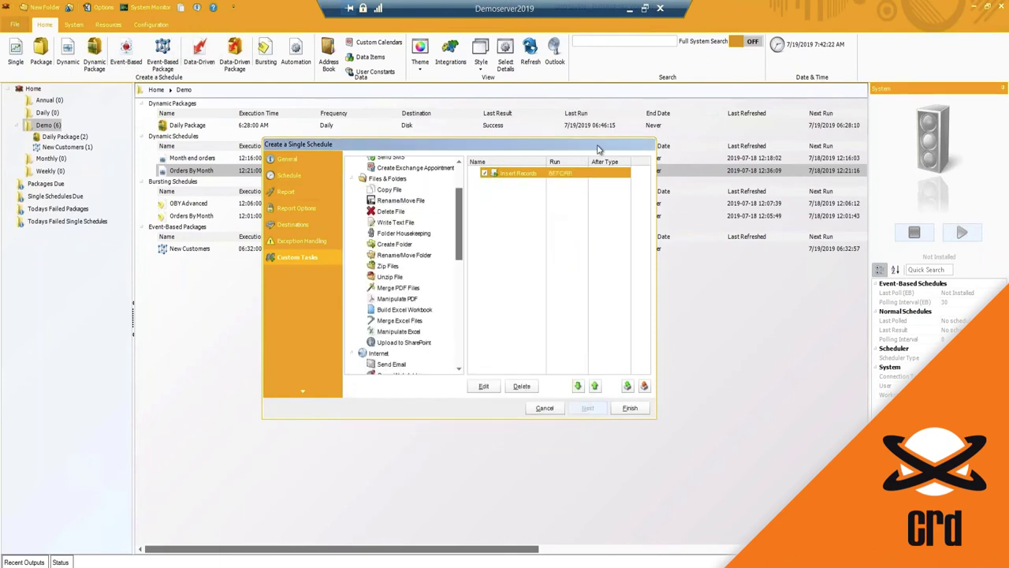
Finish the Demo Report schedule and show the schedule list in the details view.
left_click(629, 411)
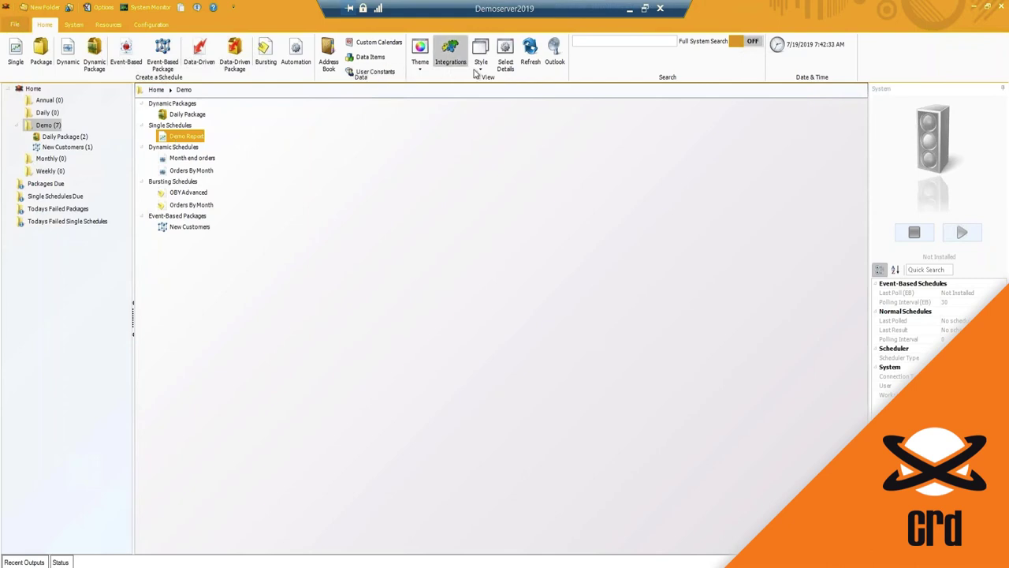
left_click(481, 73)
left_click(490, 84)
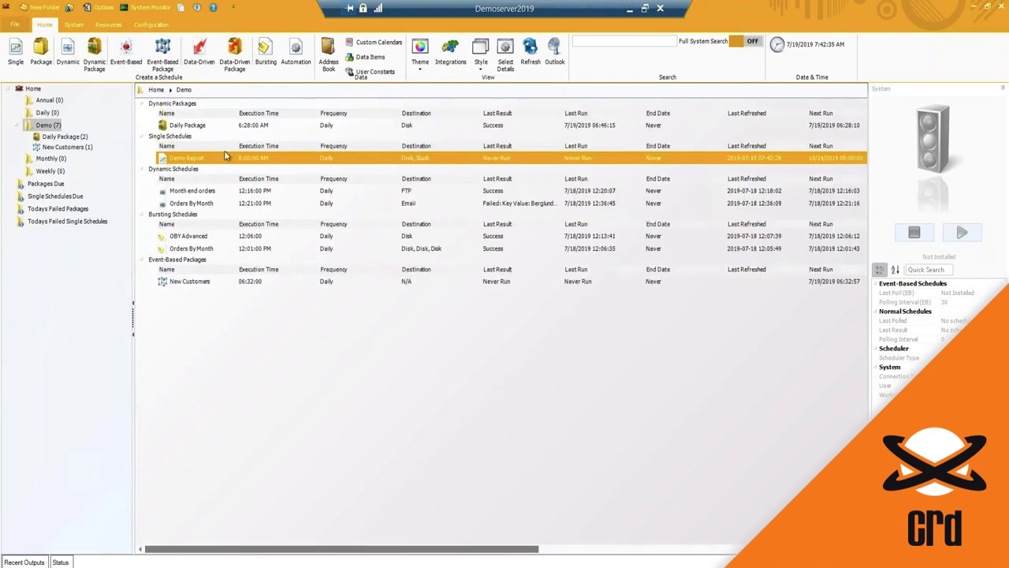